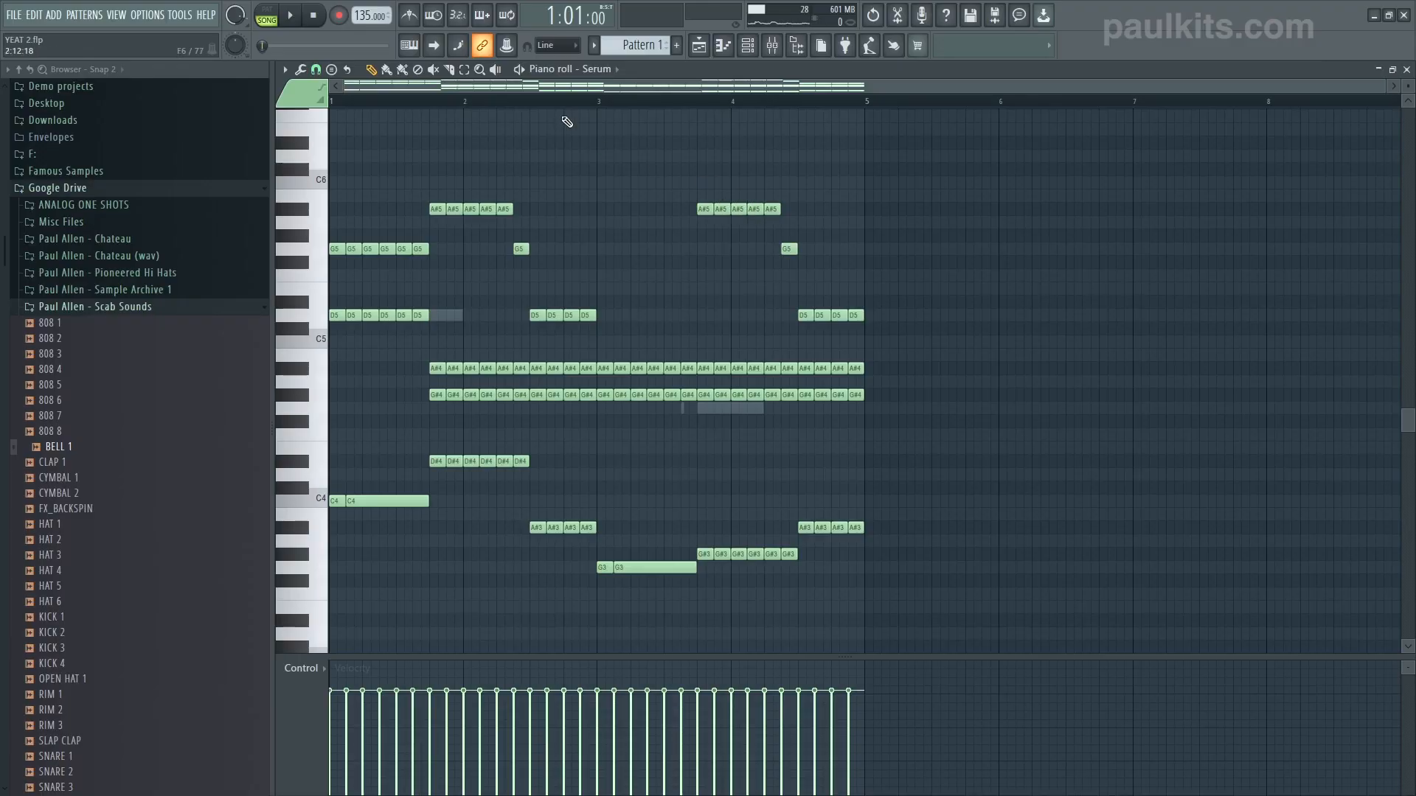
Play the Serum melody of Pattern 1 to audition the Pluck - Yeat sound
{"action": "key", "text": "space"}
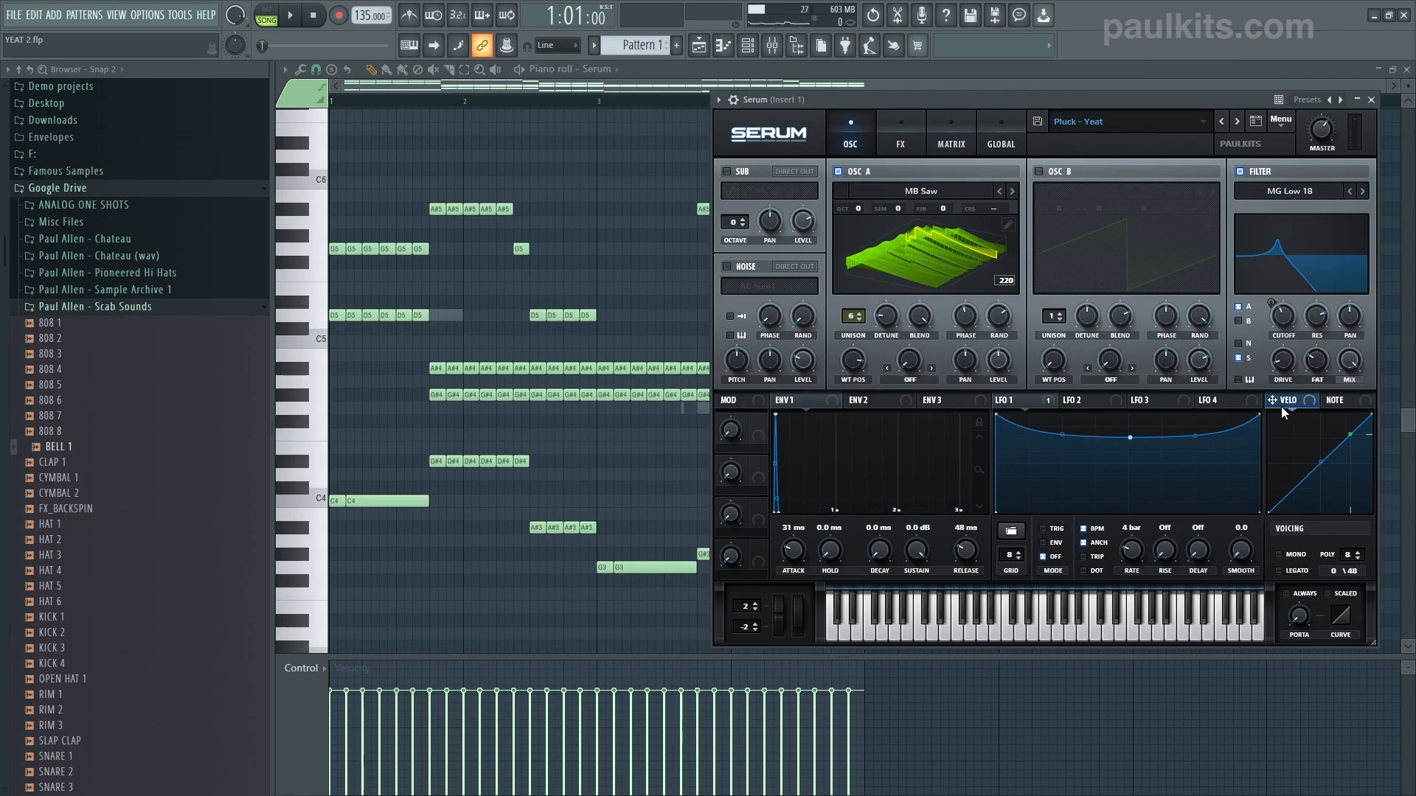
{"action": "key", "text": "space"}
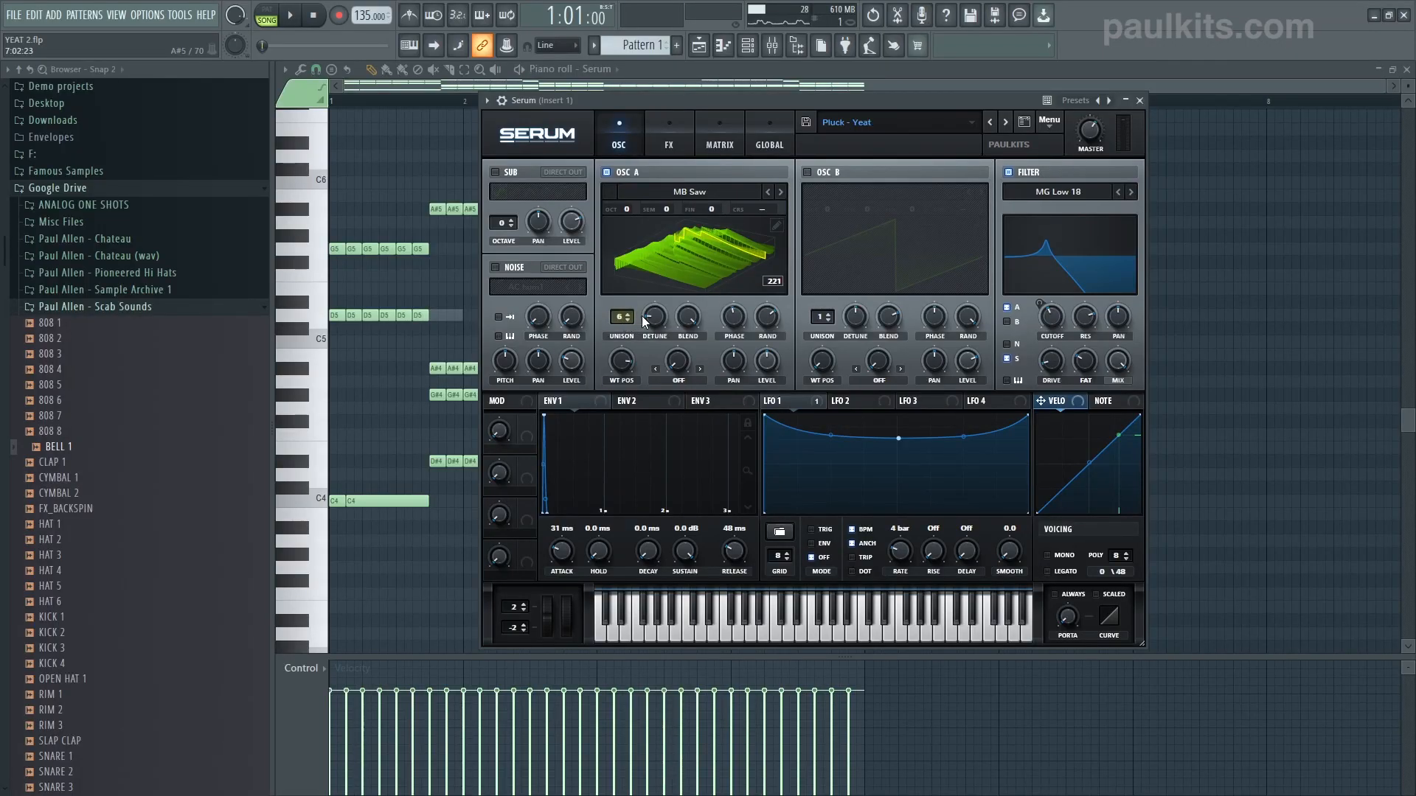
Reduce Serum's oscillator A unison to 1 voice and play the melody to hear the difference
{"action": "left_click", "coordinate": [628, 321]}
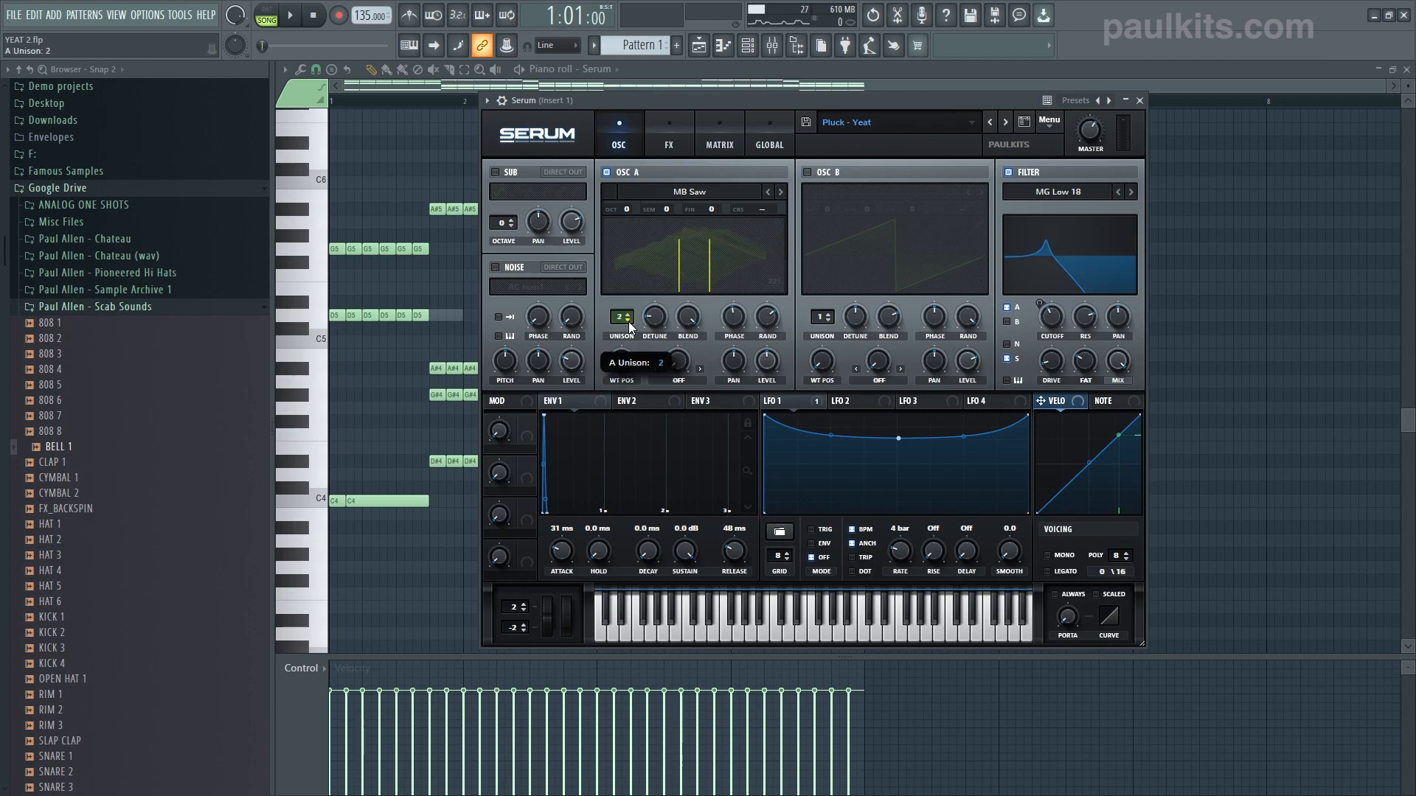
{"action": "left_click", "coordinate": [629, 321]}
{"action": "key", "text": "space"}
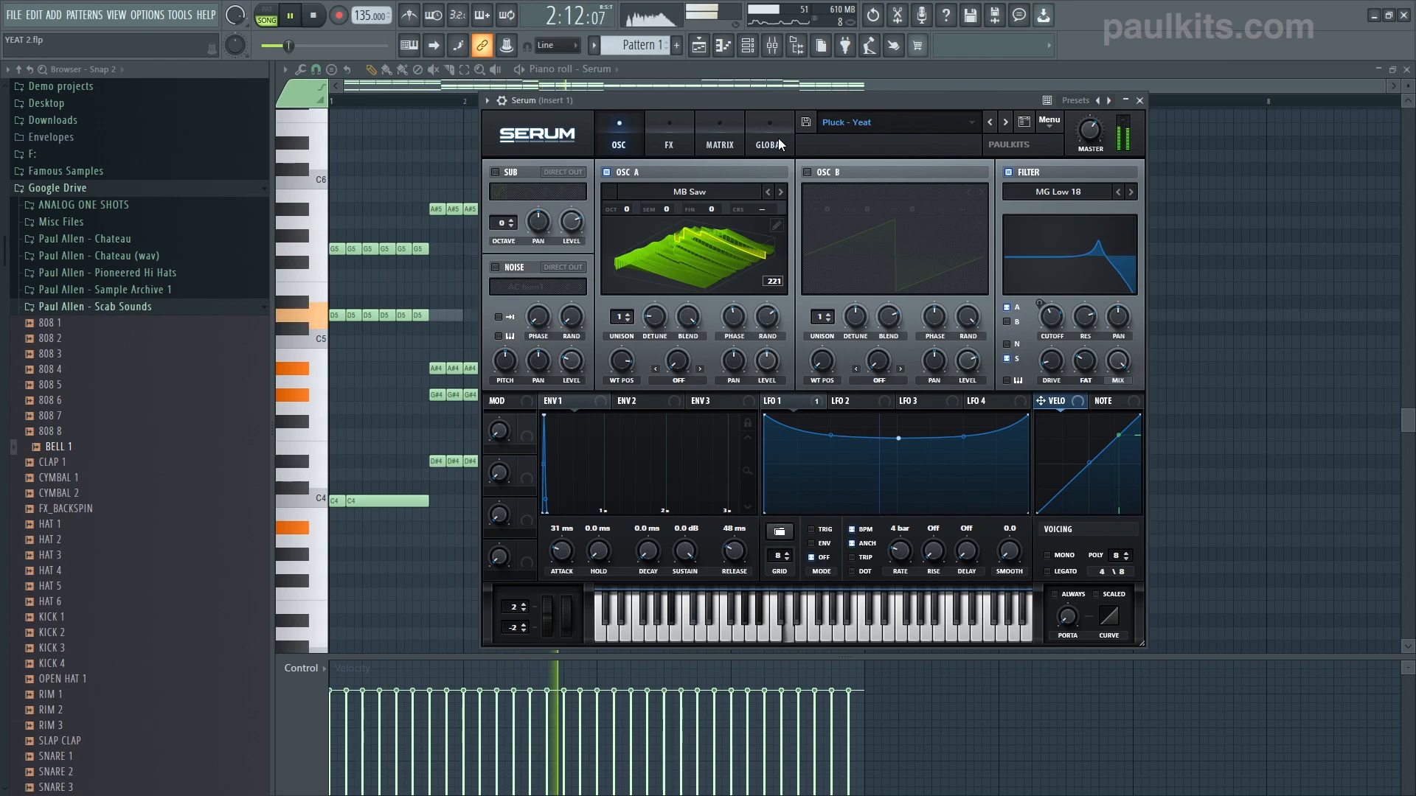
{"action": "key", "text": "space"}
Raise Serum's oscillator A unison to 6 voices and play the melody again
{"action": "double_click", "coordinate": [631, 316]}
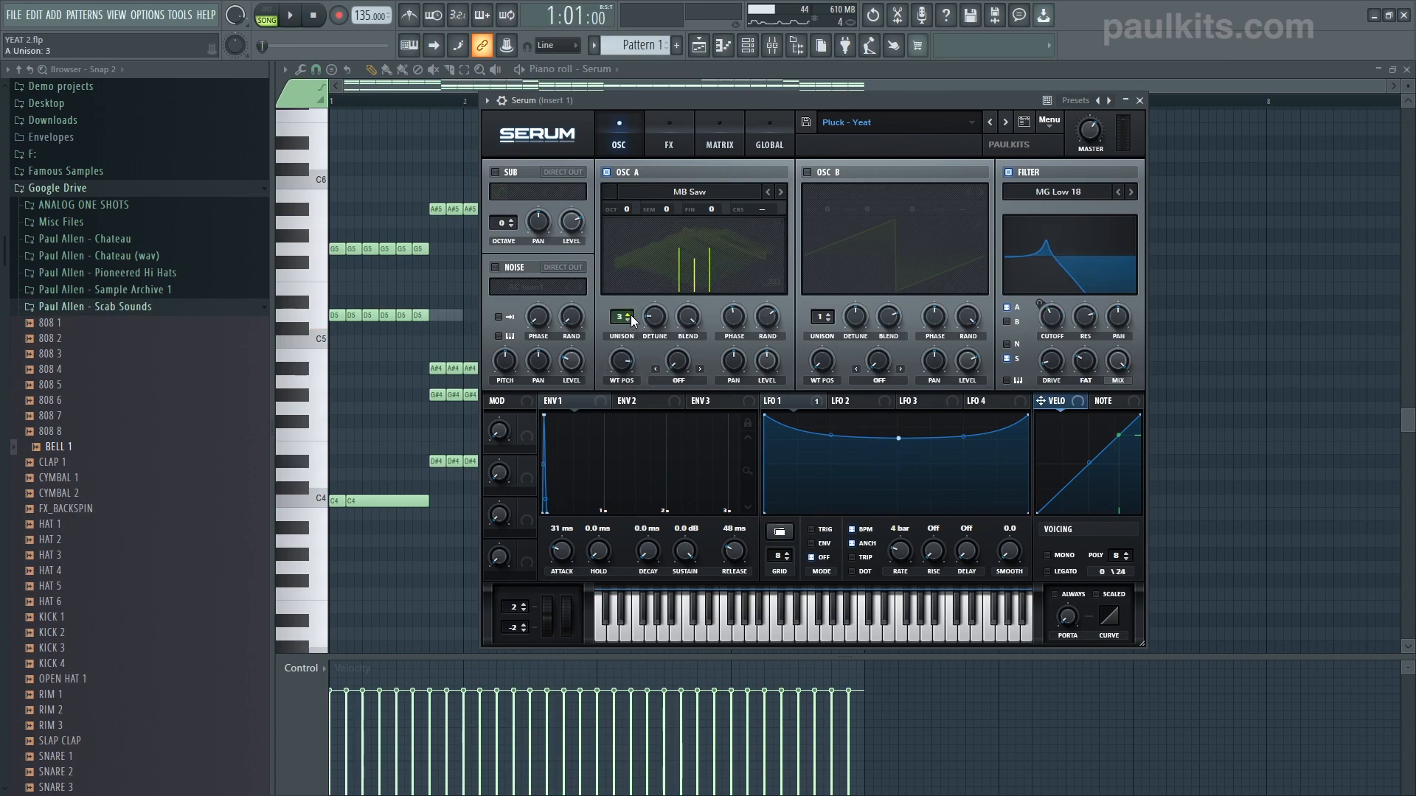
{"action": "triple_click", "coordinate": [630, 316]}
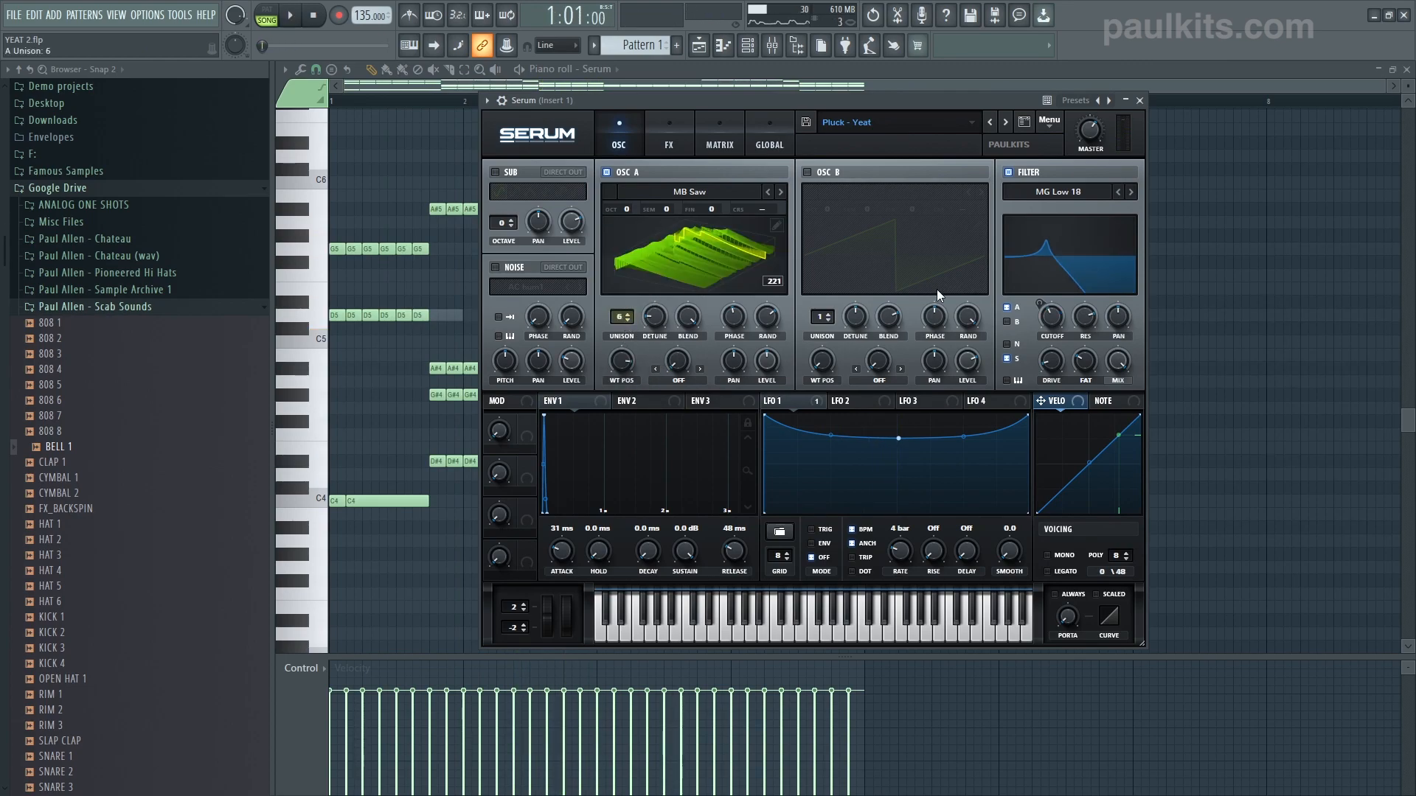
{"action": "key", "text": "space"}
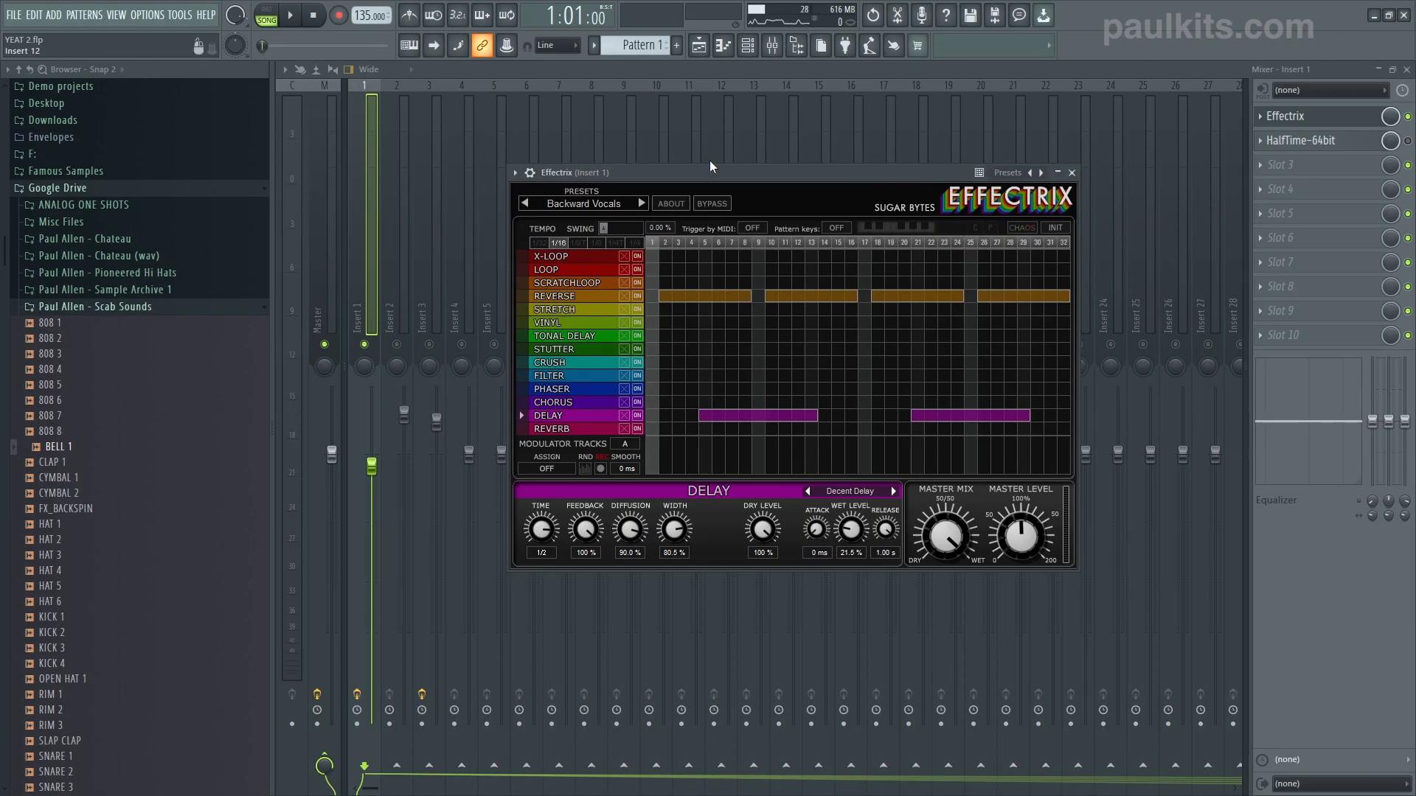
Load the factory preset Backward Vocals in Effectrix on the melody's mixer track
{"action": "left_click", "coordinate": [603, 205]}
{"action": "mouse_move", "coordinate": [579, 299]}
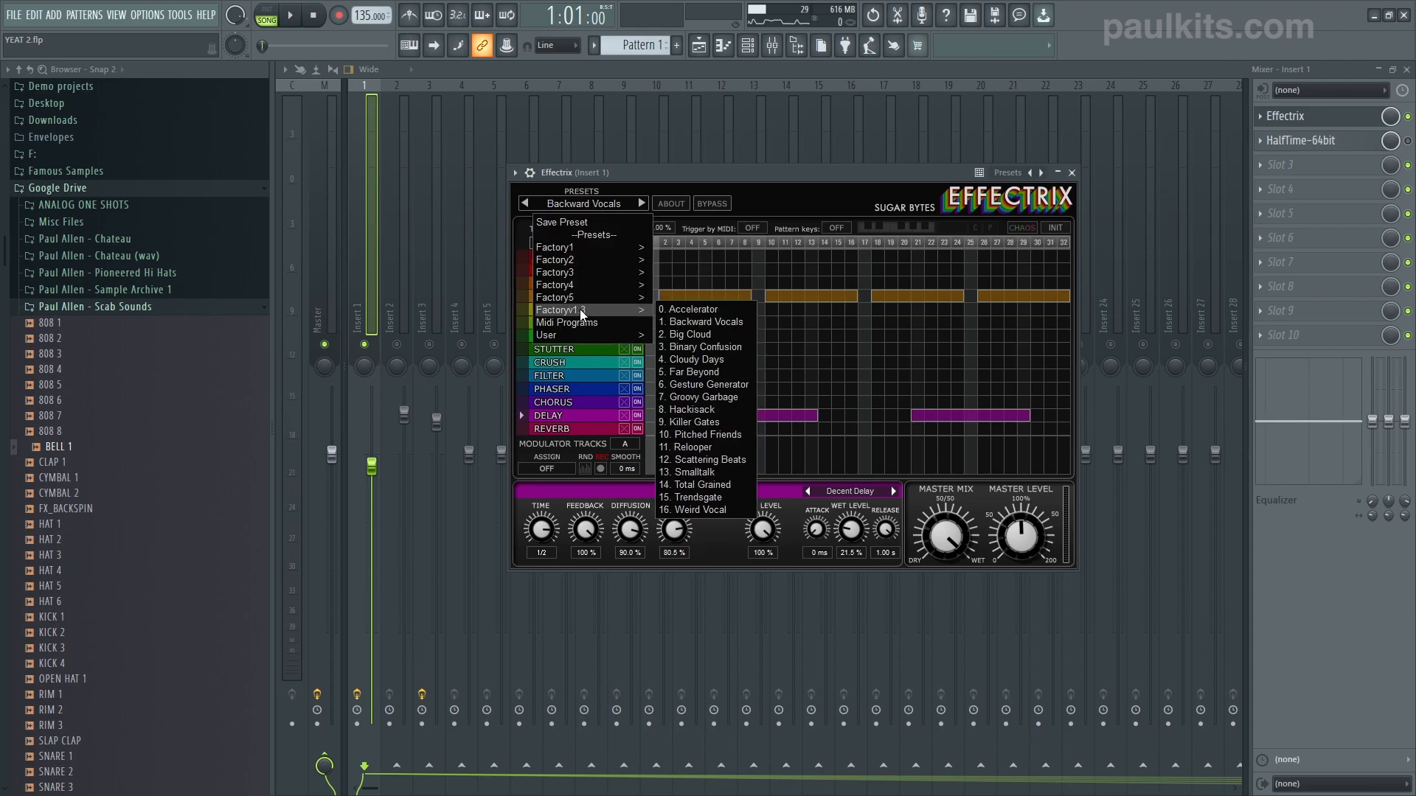
{"action": "left_click", "coordinate": [702, 323]}
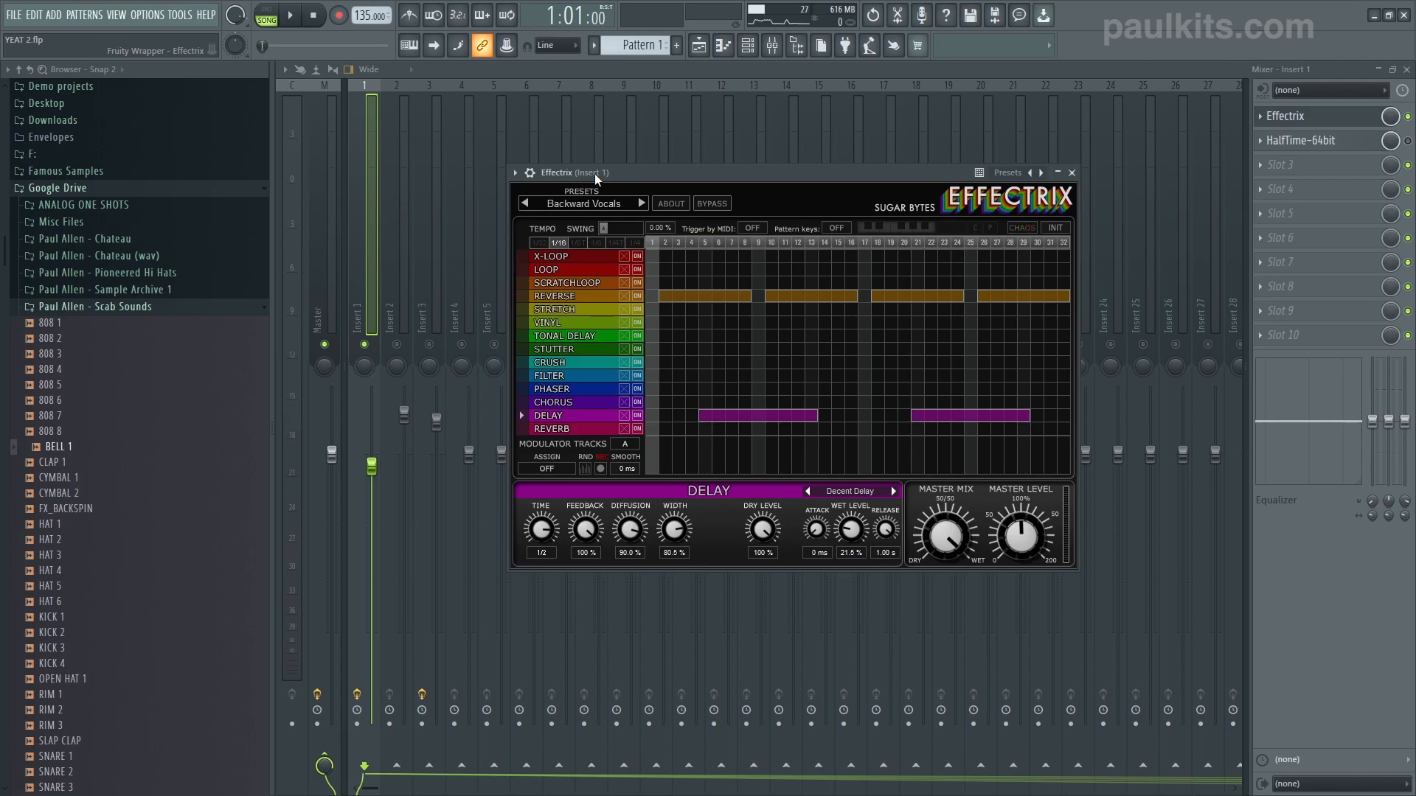
Play the melody through Effectrix, stop playback and close the effect's window
{"action": "left_click_drag", "start_coordinate": [594, 174], "coordinate": [708, 131]}
{"action": "key", "text": "space"}
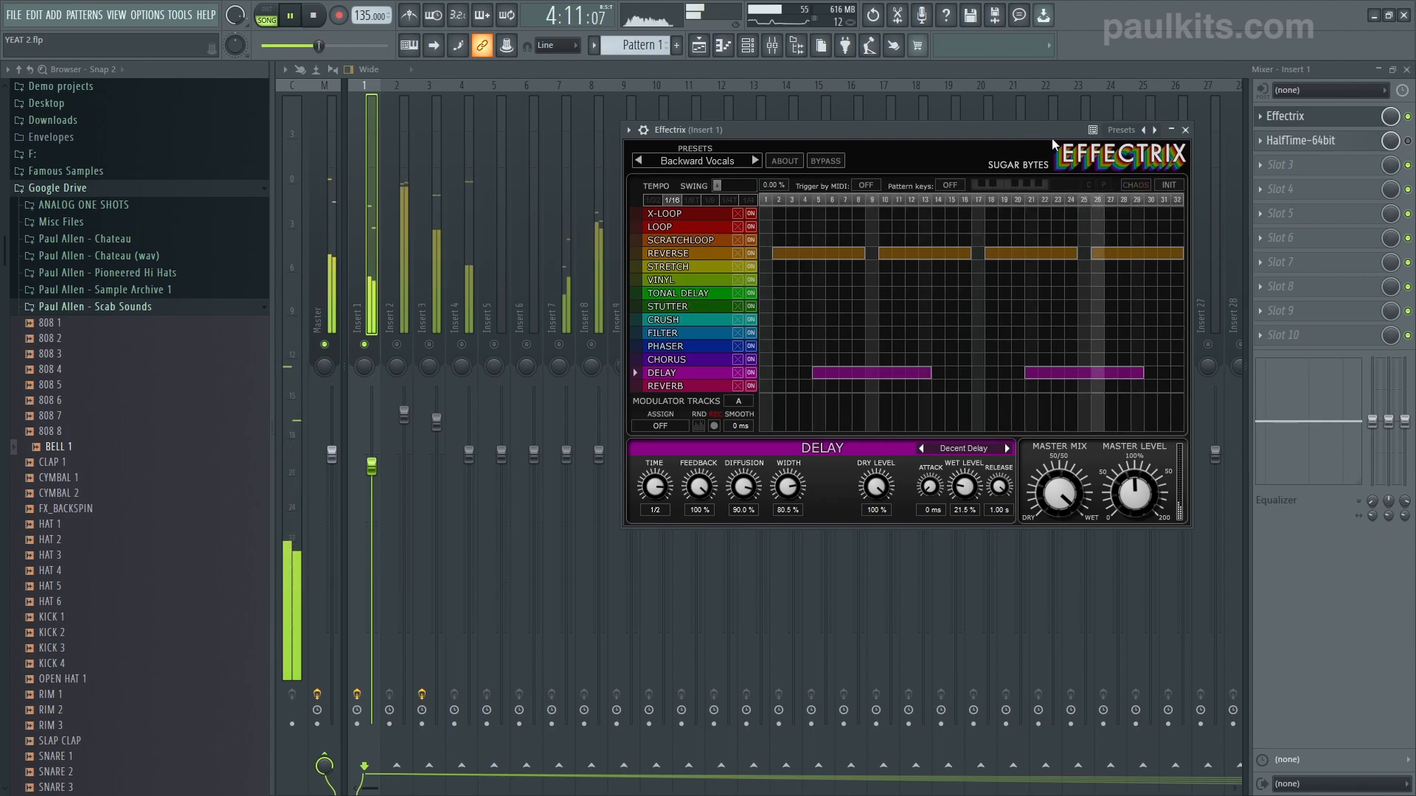
{"action": "key", "text": "space"}
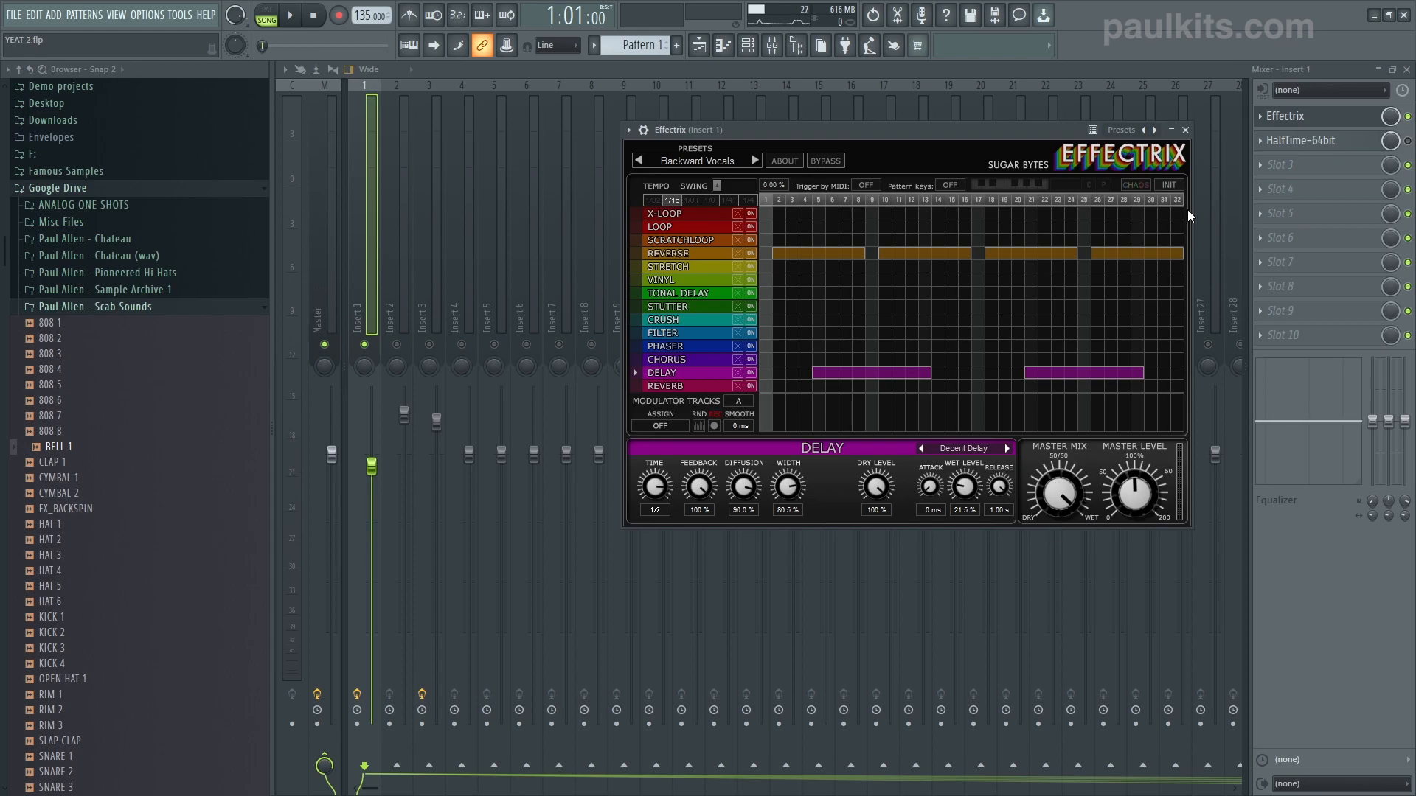
{"action": "left_click", "coordinate": [1185, 130]}
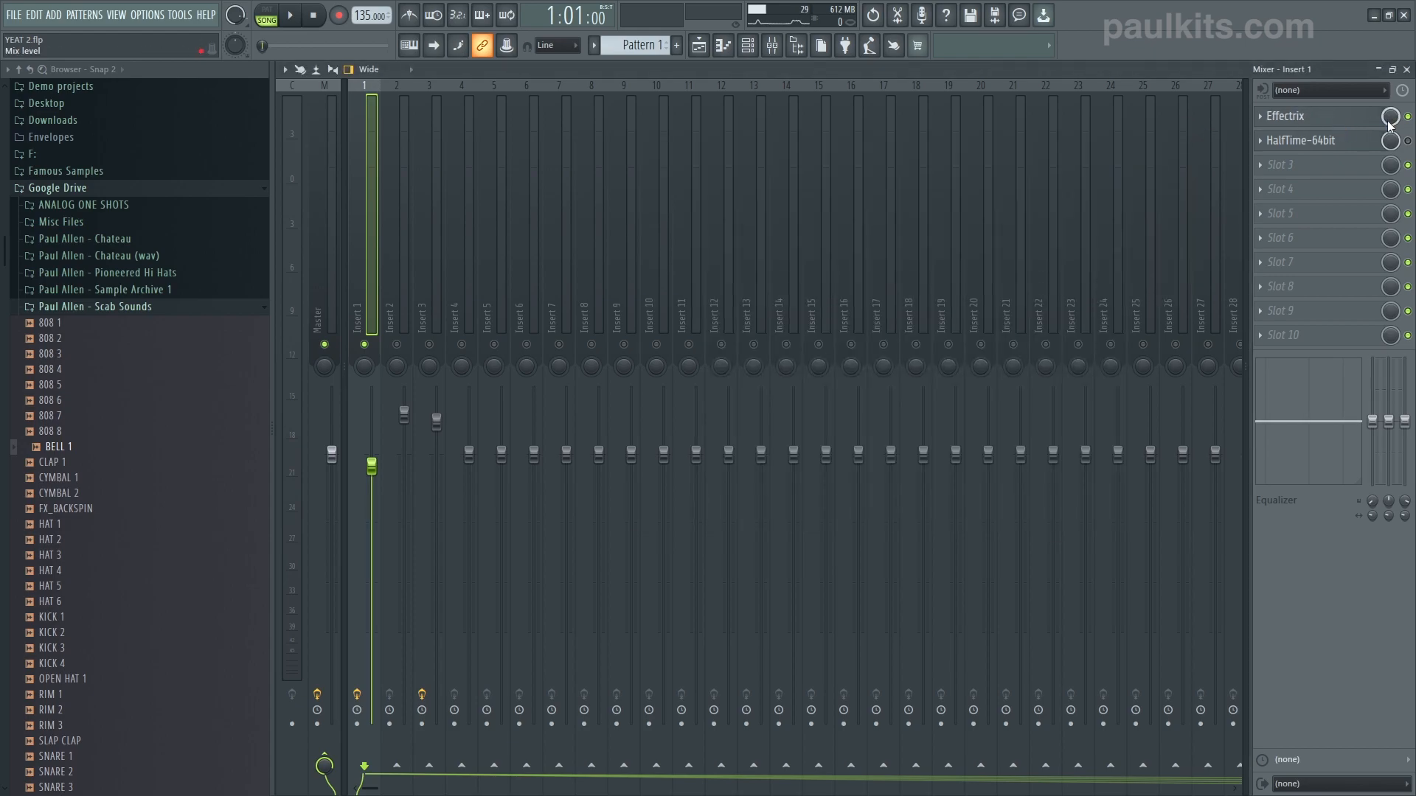
Play the melody through HalfTime and raise the upper limit of its frequency band
{"action": "key", "text": "space"}
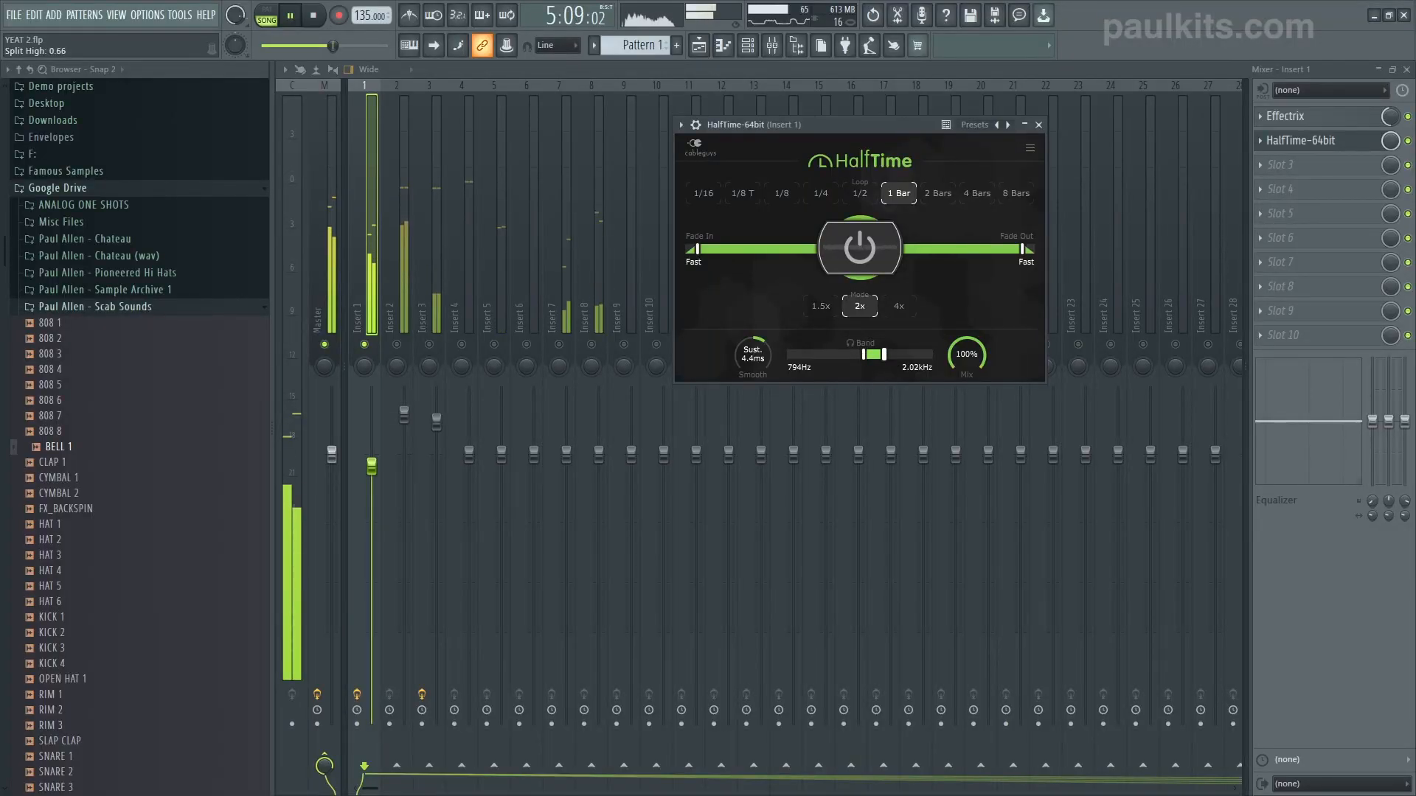
{"action": "left_click_drag", "start_coordinate": [884, 353], "coordinate": [918, 368]}
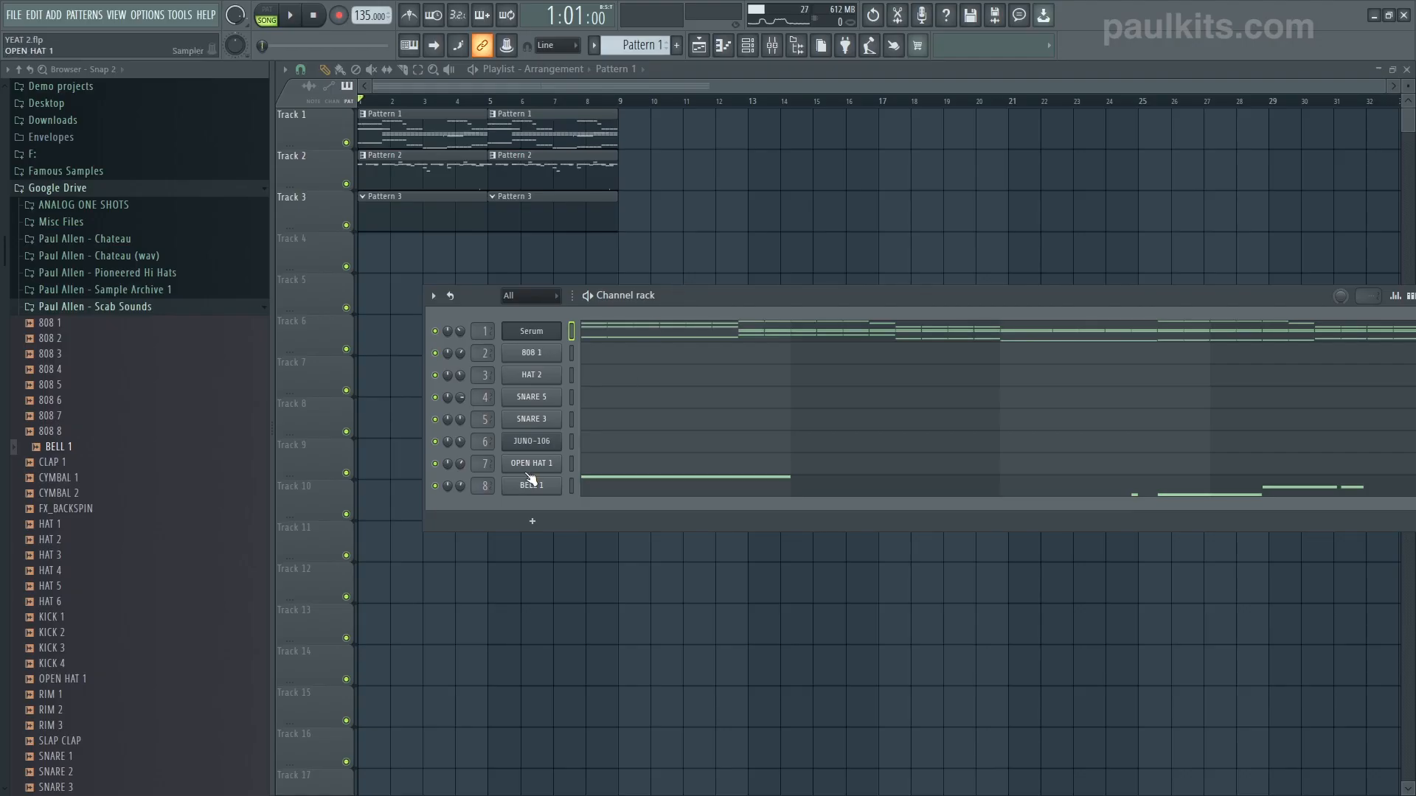
Solo mixer insert 8 for the bell and open the BELL 1 channel's notes in the piano roll
{"action": "key", "text": "F9"}
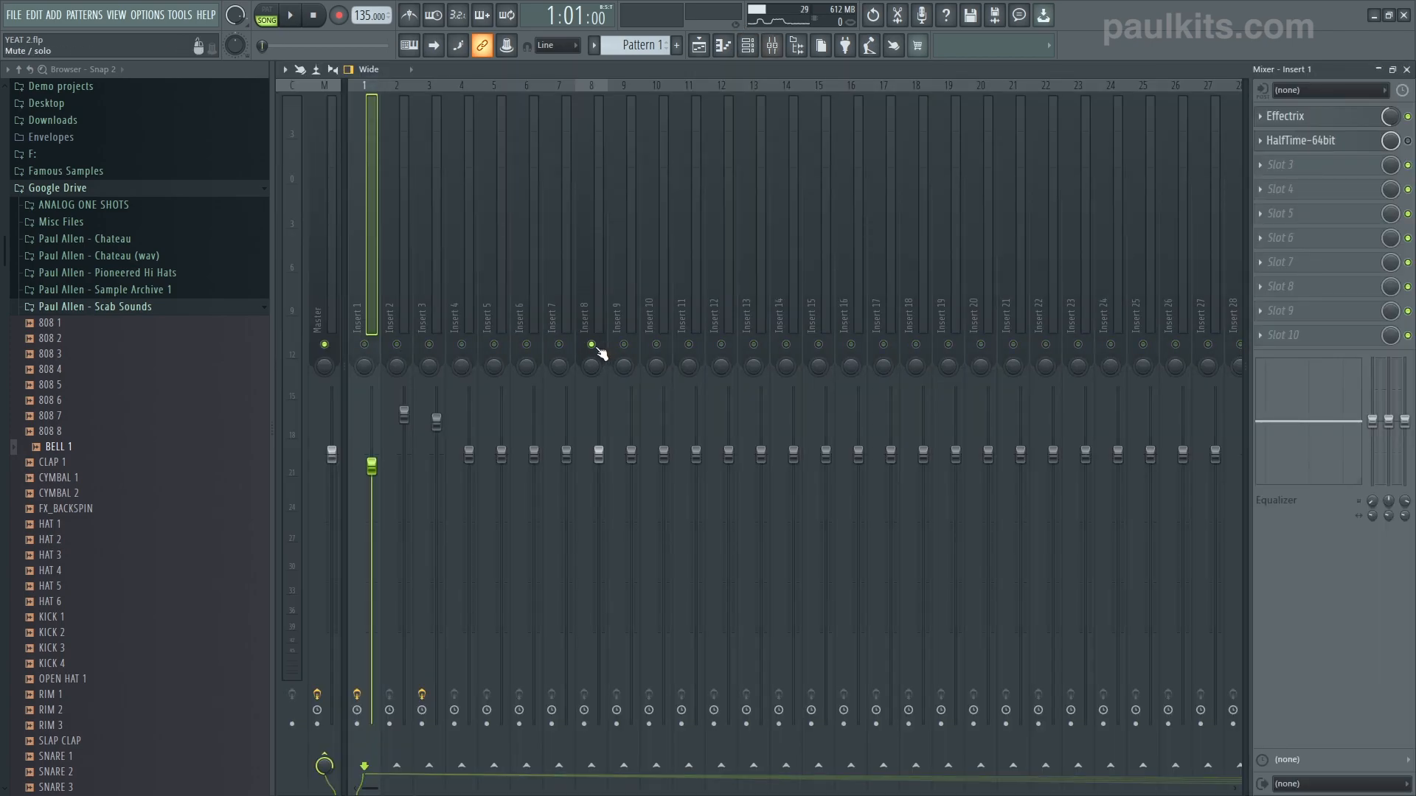
{"action": "key", "text": "F9"}
{"action": "left_click", "coordinate": [749, 47]}
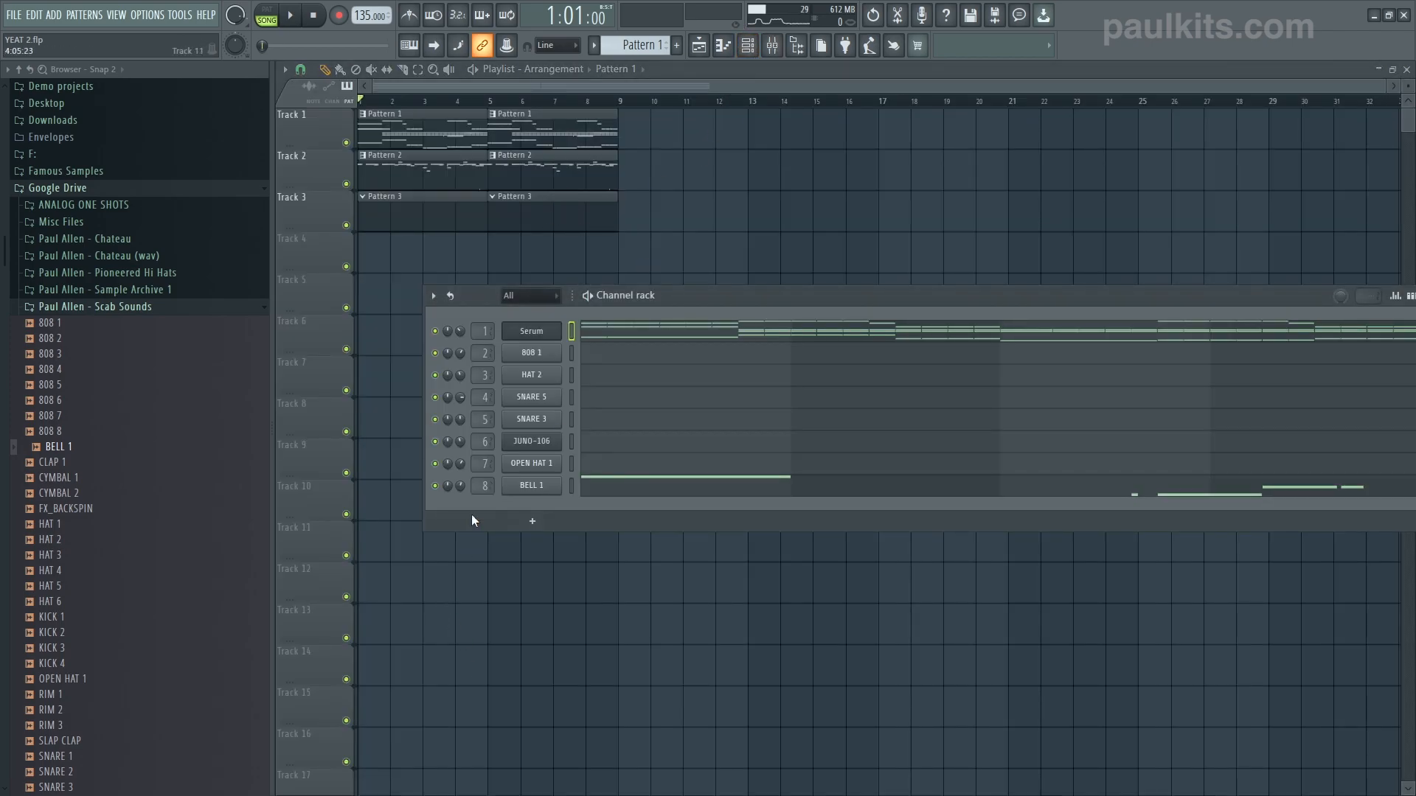
{"action": "left_click", "coordinate": [532, 487]}
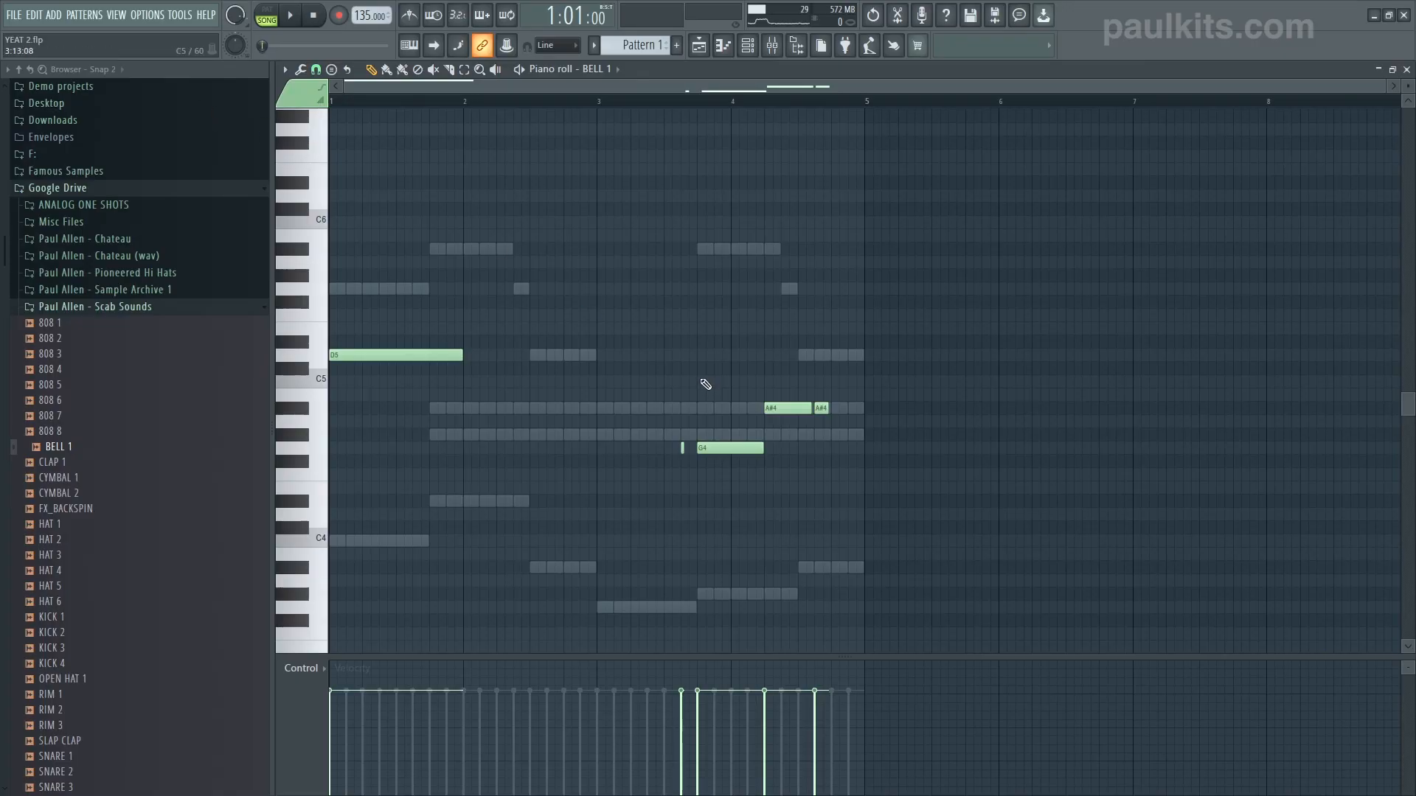
Play the BELL 1 melody from the start of the pattern to its end
{"action": "scroll", "coordinate": [476, 114], "scroll_direction": "up", "scroll_amount": 2}
{"action": "key", "text": "space"}
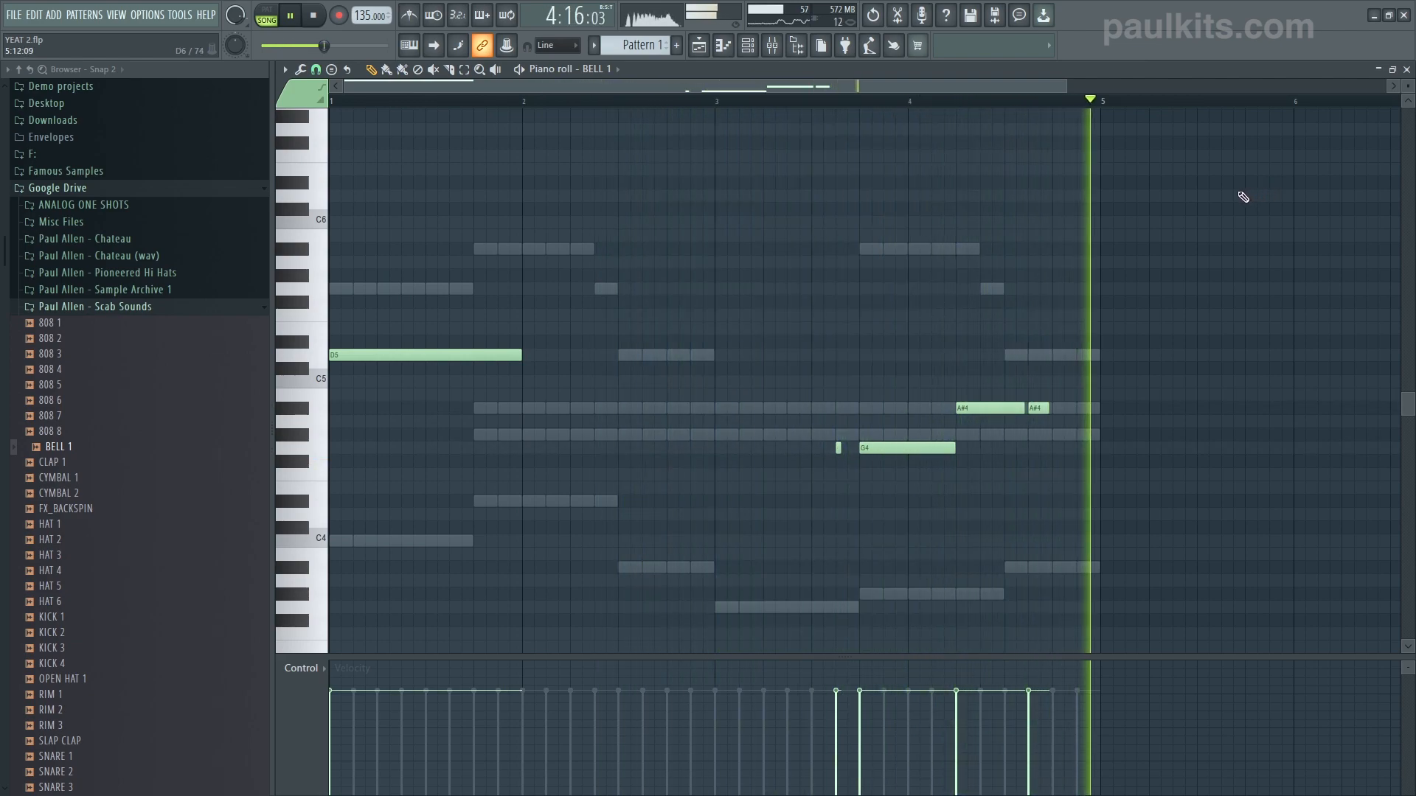
{"action": "key", "text": "space"}
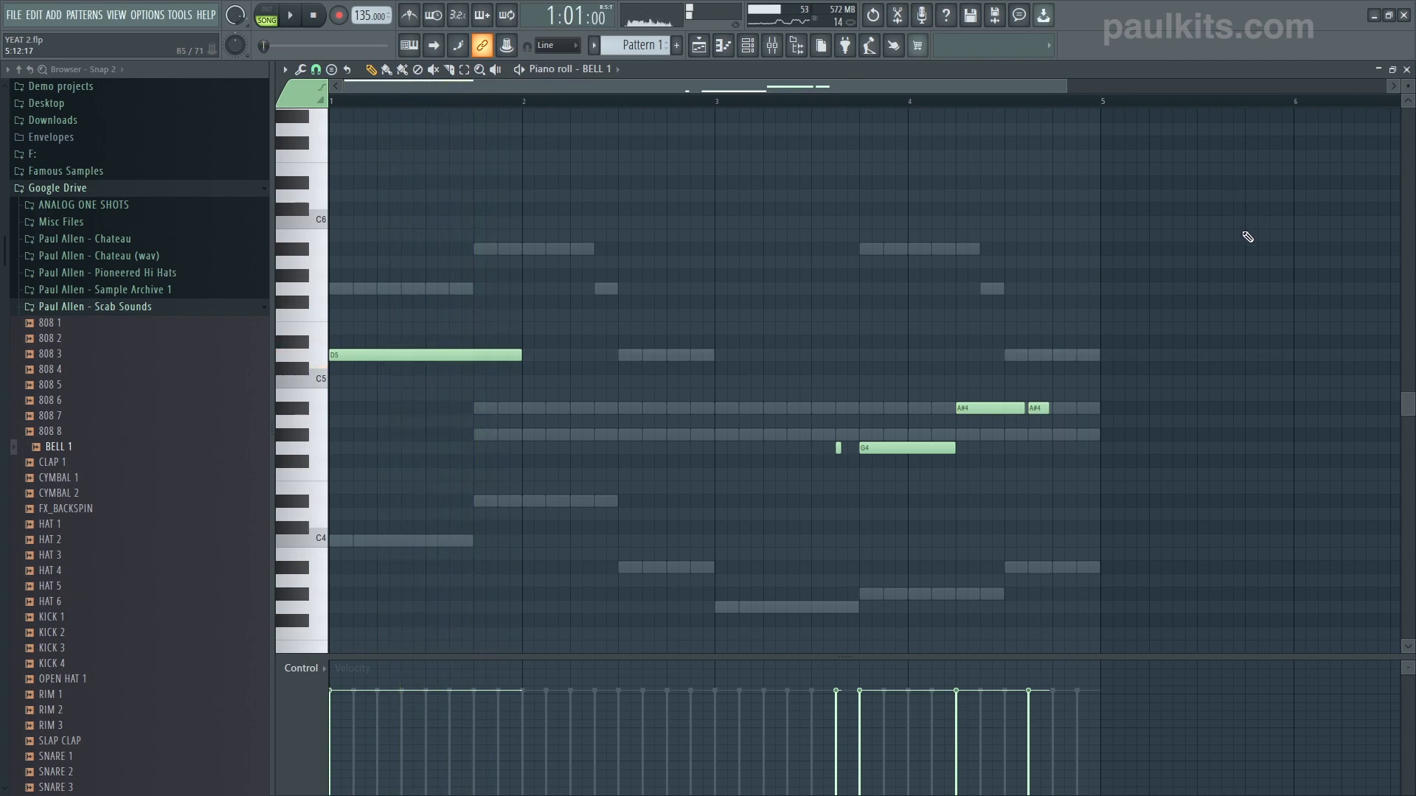
Select the four G4 and A#4 bell notes near the end of the pattern
{"action": "scroll", "coordinate": [855, 101], "scroll_direction": "up", "scroll_amount": 3}
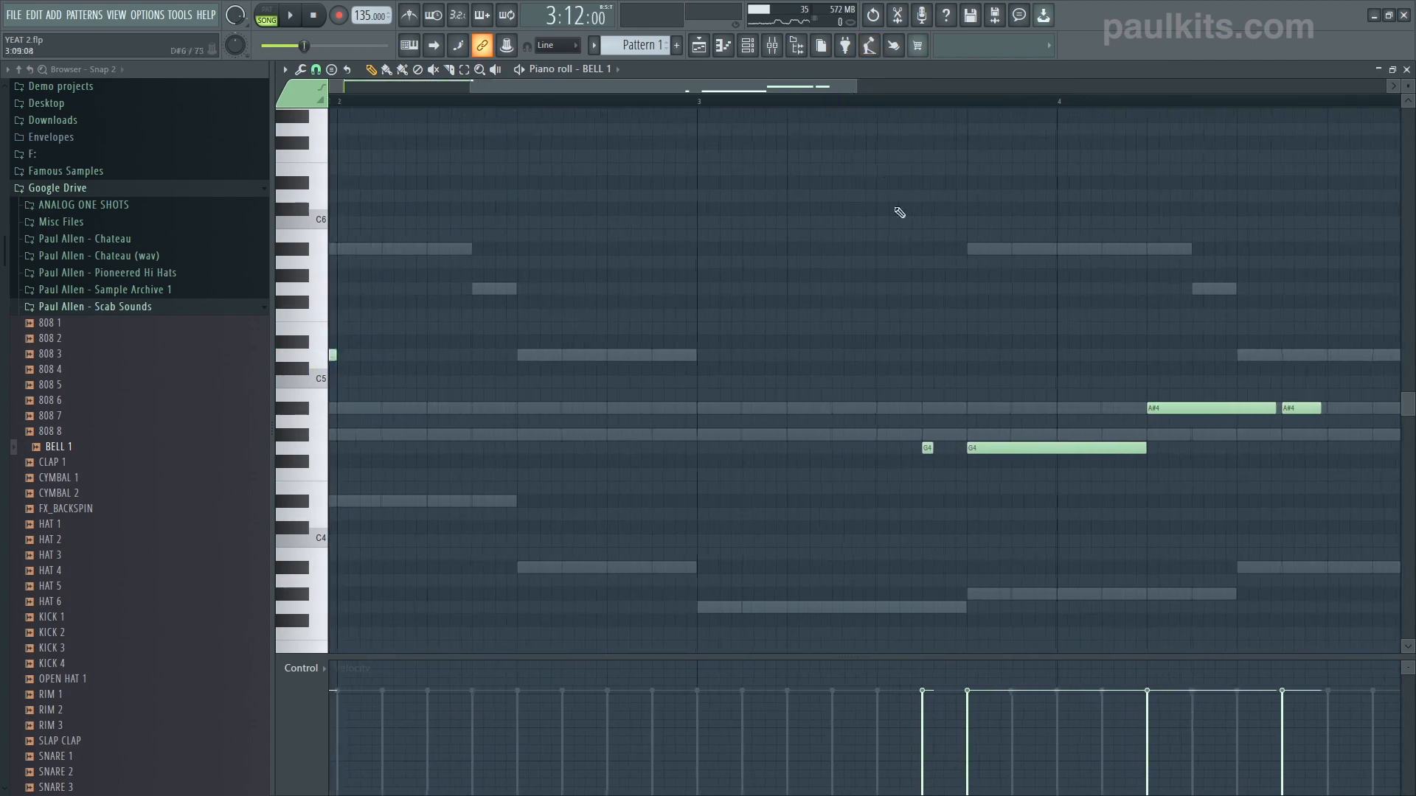
{"action": "scroll", "coordinate": [968, 285], "scroll_direction": "down", "scroll_amount": 1}
{"action": "left_click_drag", "start_coordinate": [882, 470], "coordinate": [1100, 366]}
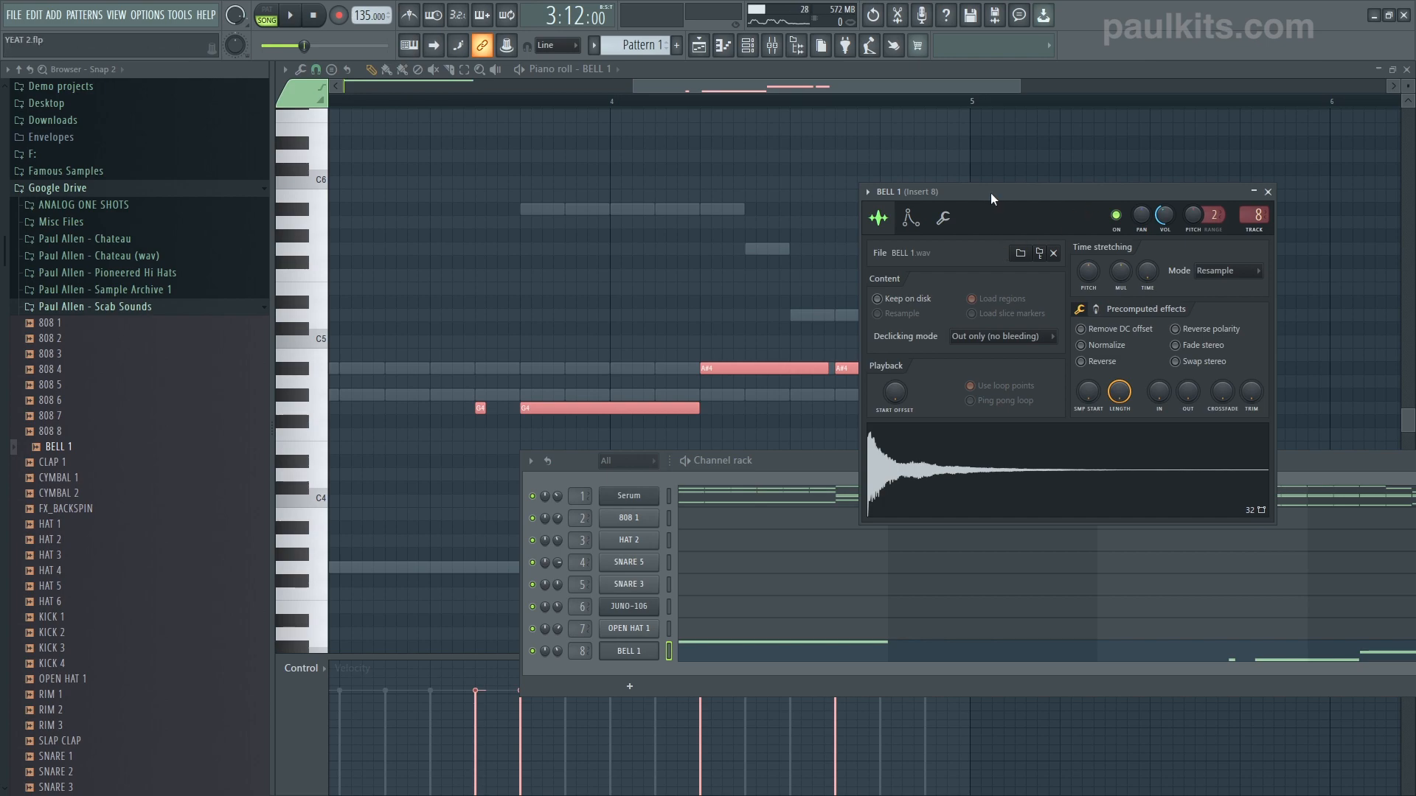
Show BELL 1's volume envelope settings and examine them alongside its piano roll notes
{"action": "left_click", "coordinate": [944, 217]}
{"action": "left_click", "coordinate": [912, 217]}
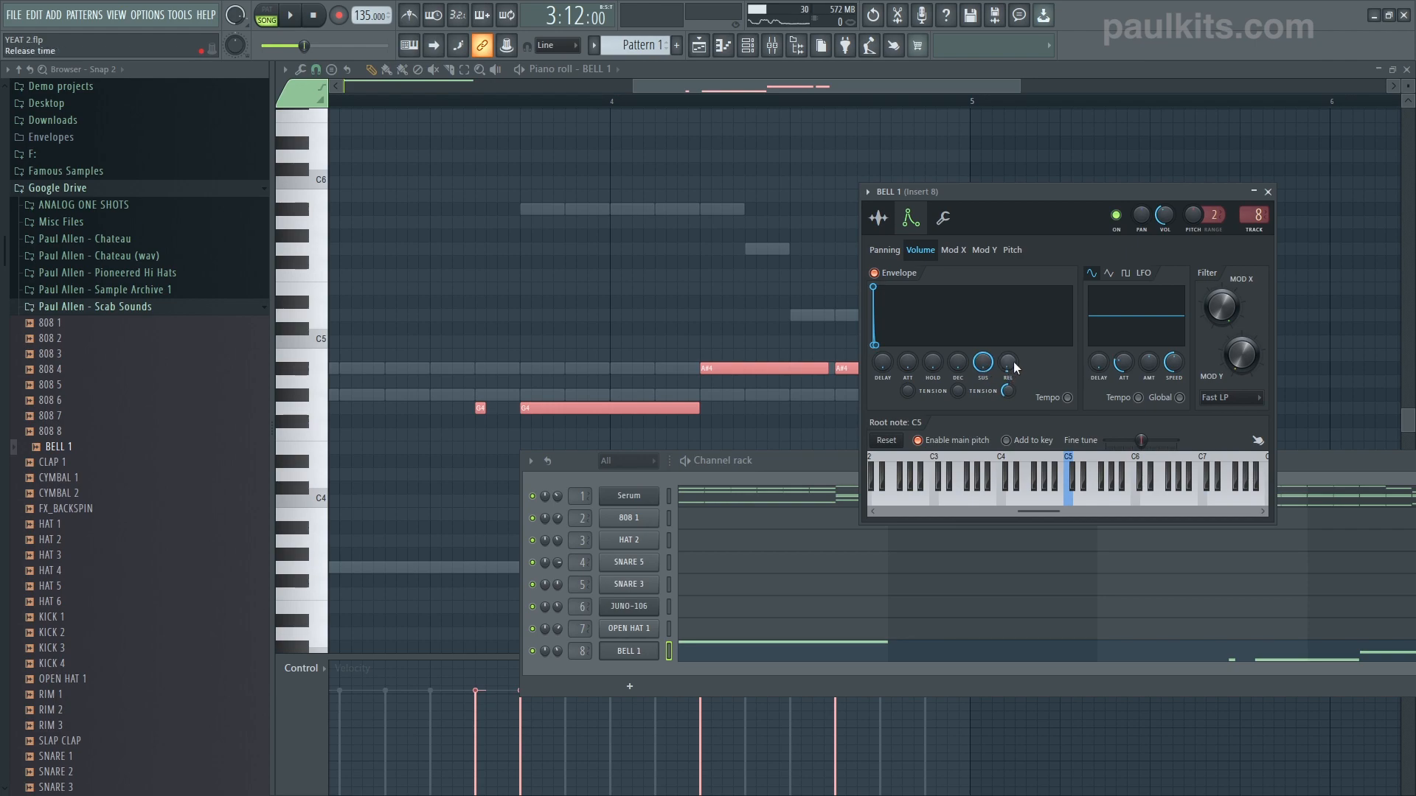
{"action": "left_click_drag", "start_coordinate": [660, 85], "coordinate": [589, 86]}
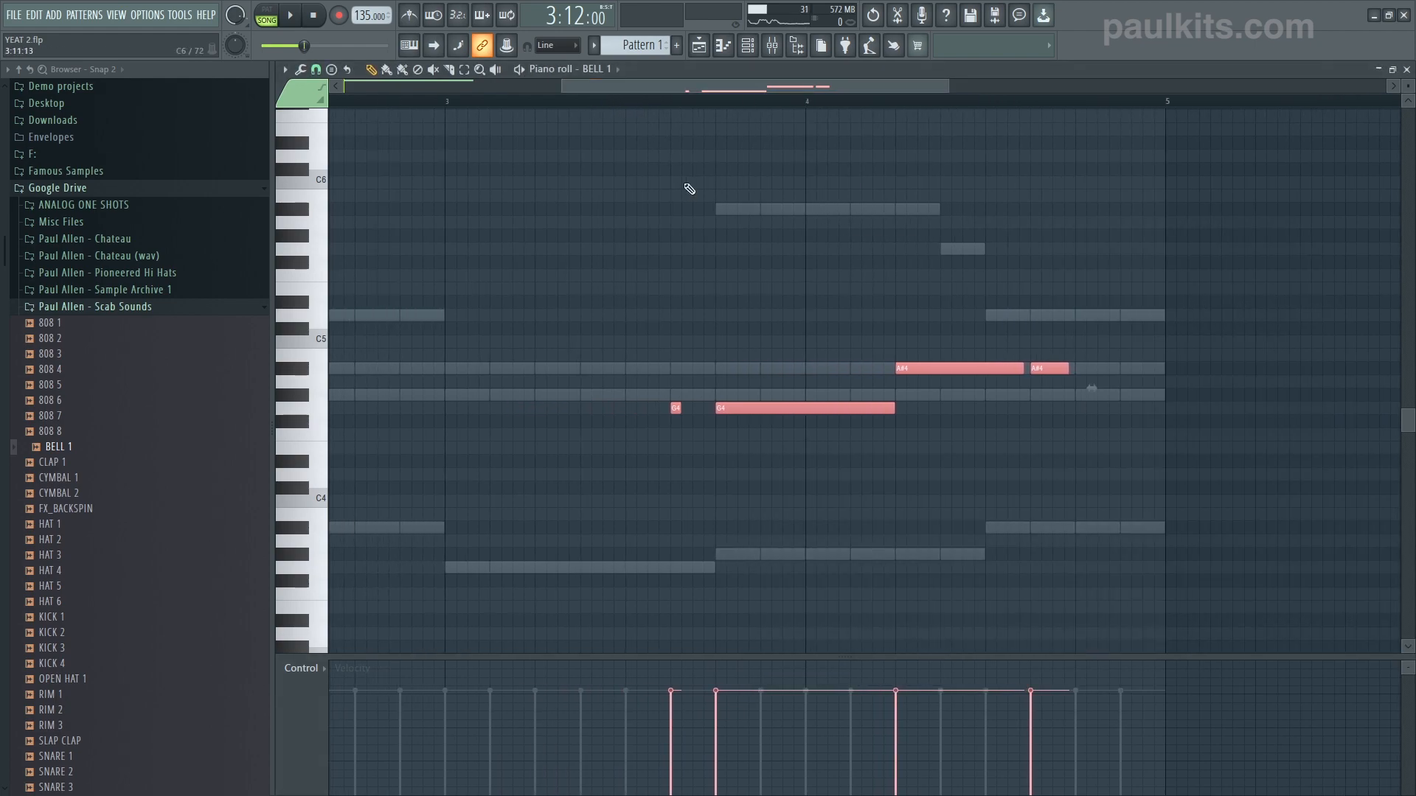
{"action": "scroll", "coordinate": [704, 115], "scroll_direction": "up", "scroll_amount": 1}
{"action": "scroll", "coordinate": [706, 183], "scroll_direction": "down", "scroll_amount": 2}
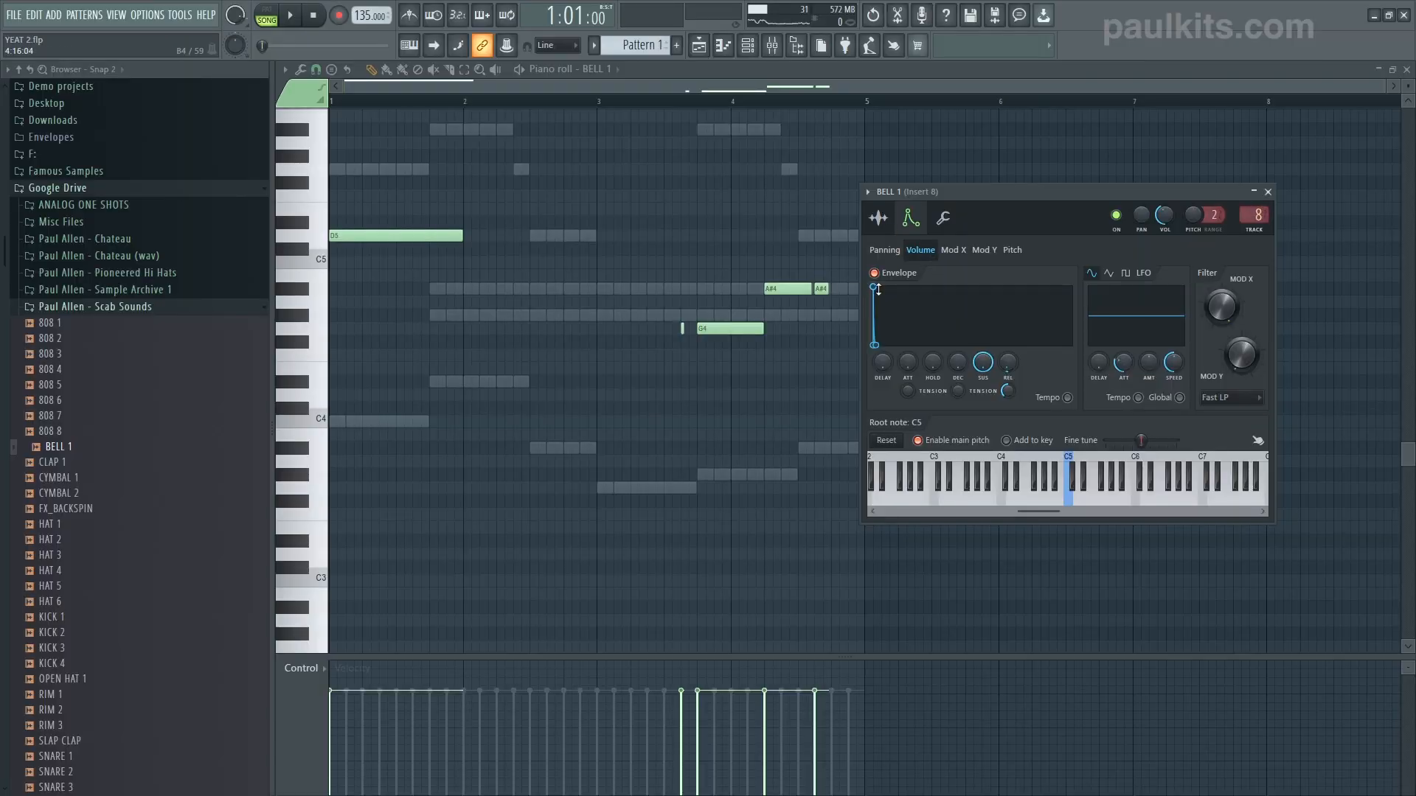
Play the bell melody and toggle BELL 1's volume envelope to compare the sound with and without it
{"action": "key", "text": "space"}
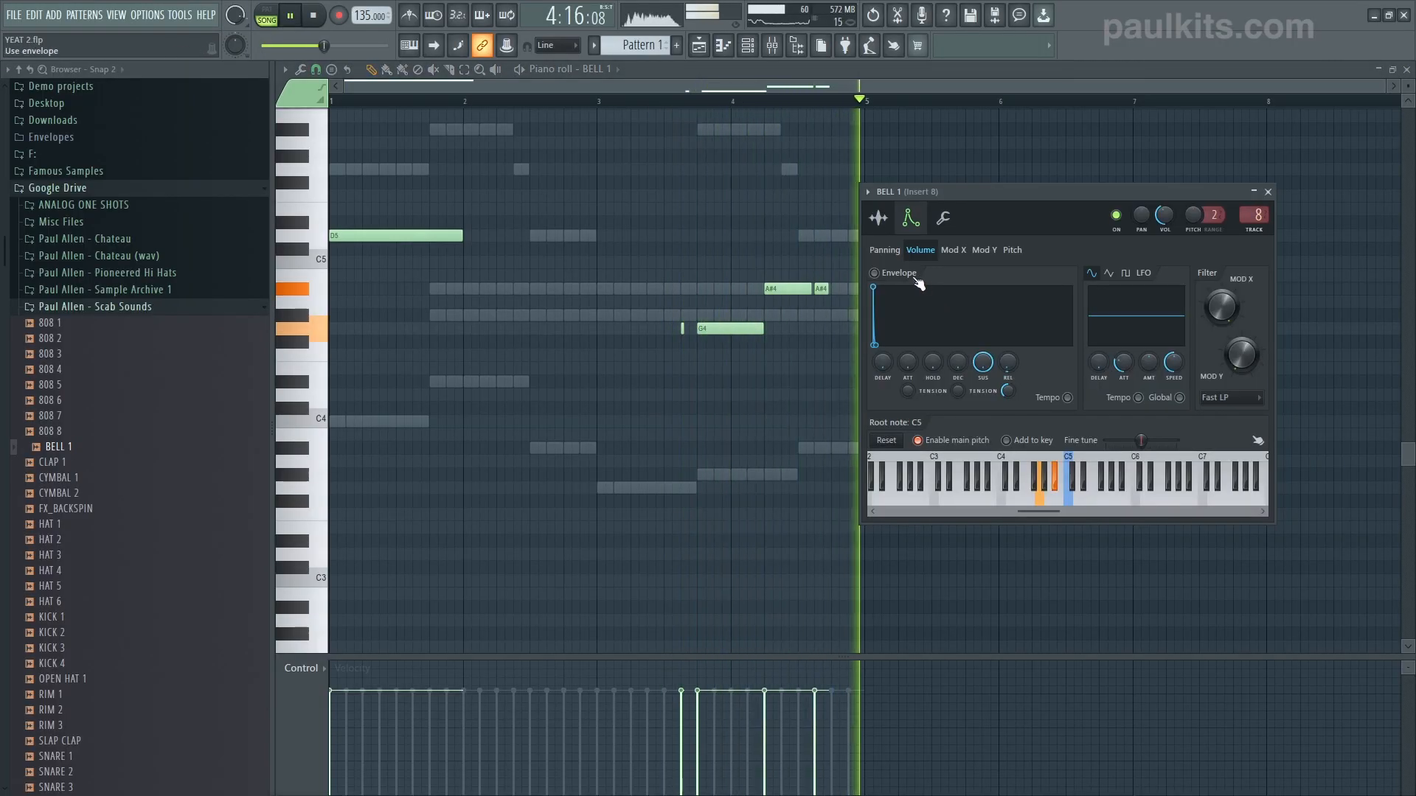
{"action": "key", "text": "space"}
{"action": "left_click", "coordinate": [918, 274]}
{"action": "key", "text": "space"}
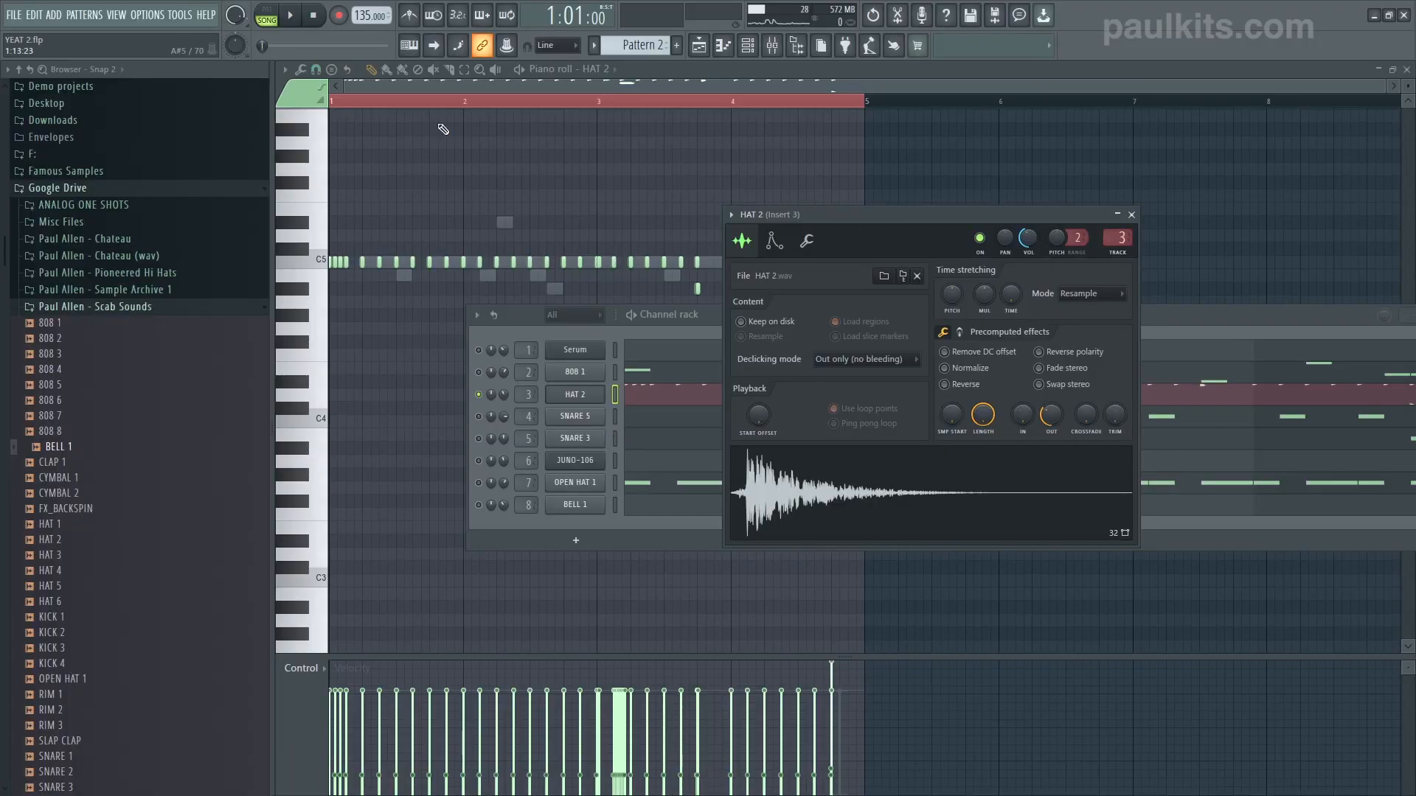
Examine the HAT 2 notes of Pattern 2, solo-play the hi-hat and locate its channel in the Channel rack
{"action": "scroll", "coordinate": [430, 104], "scroll_direction": "up", "scroll_amount": 3}
{"action": "left_click_drag", "start_coordinate": [409, 87], "coordinate": [363, 89]}
{"action": "left_click", "coordinate": [747, 46]}
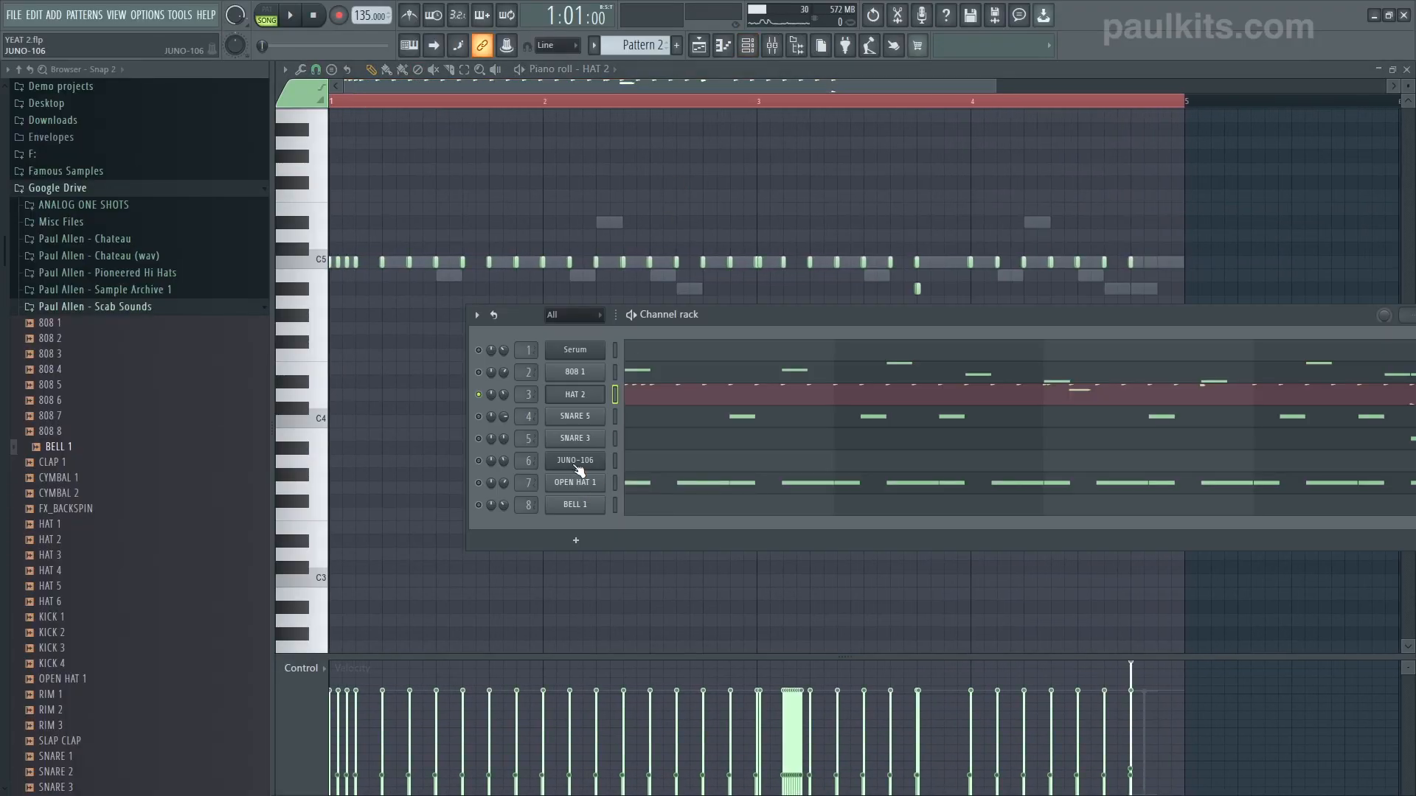
{"action": "double_click", "coordinate": [527, 397]}
{"action": "key", "text": "space"}
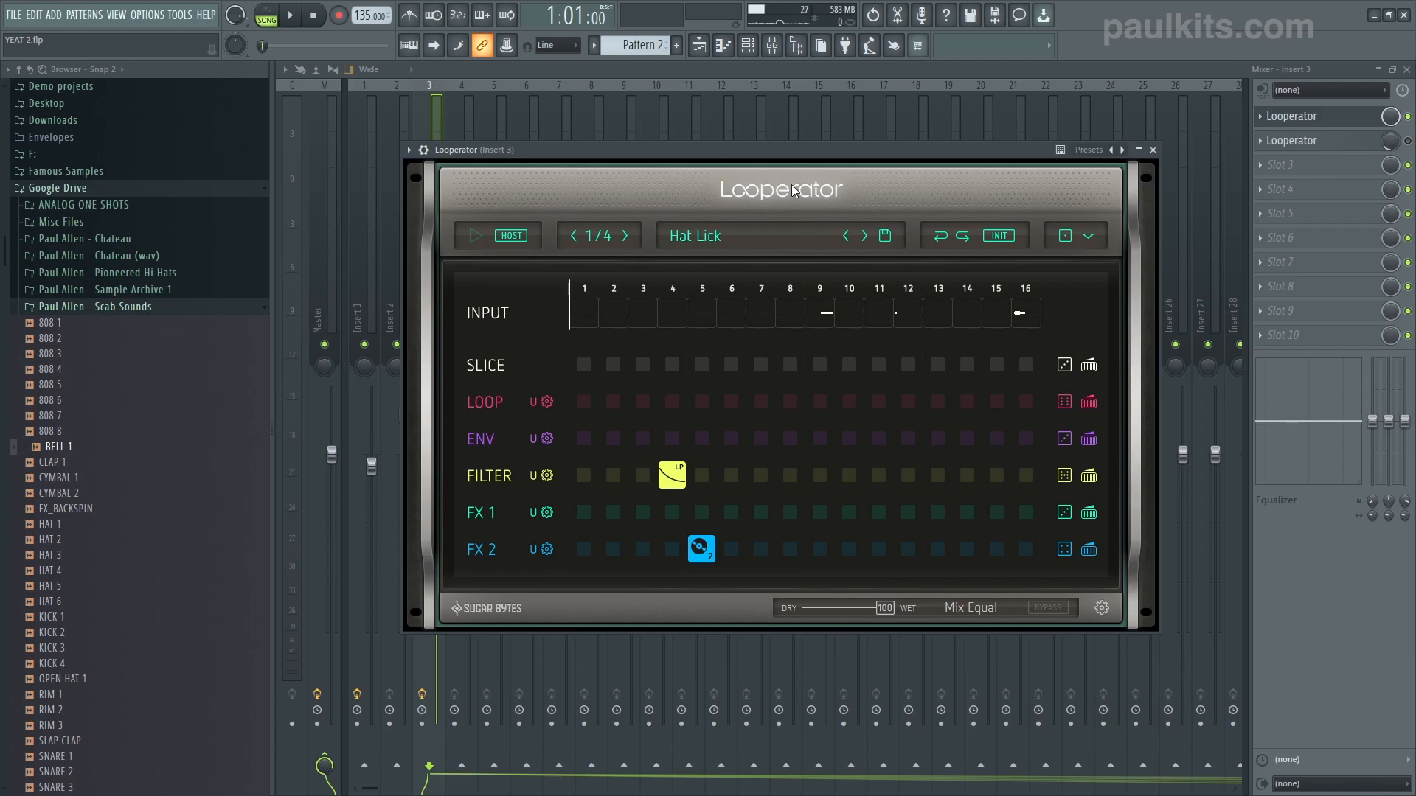
Play the hi-hats through the two Looperator effects on insert 3, then close both effects and the piano roll
{"action": "key", "text": "space"}
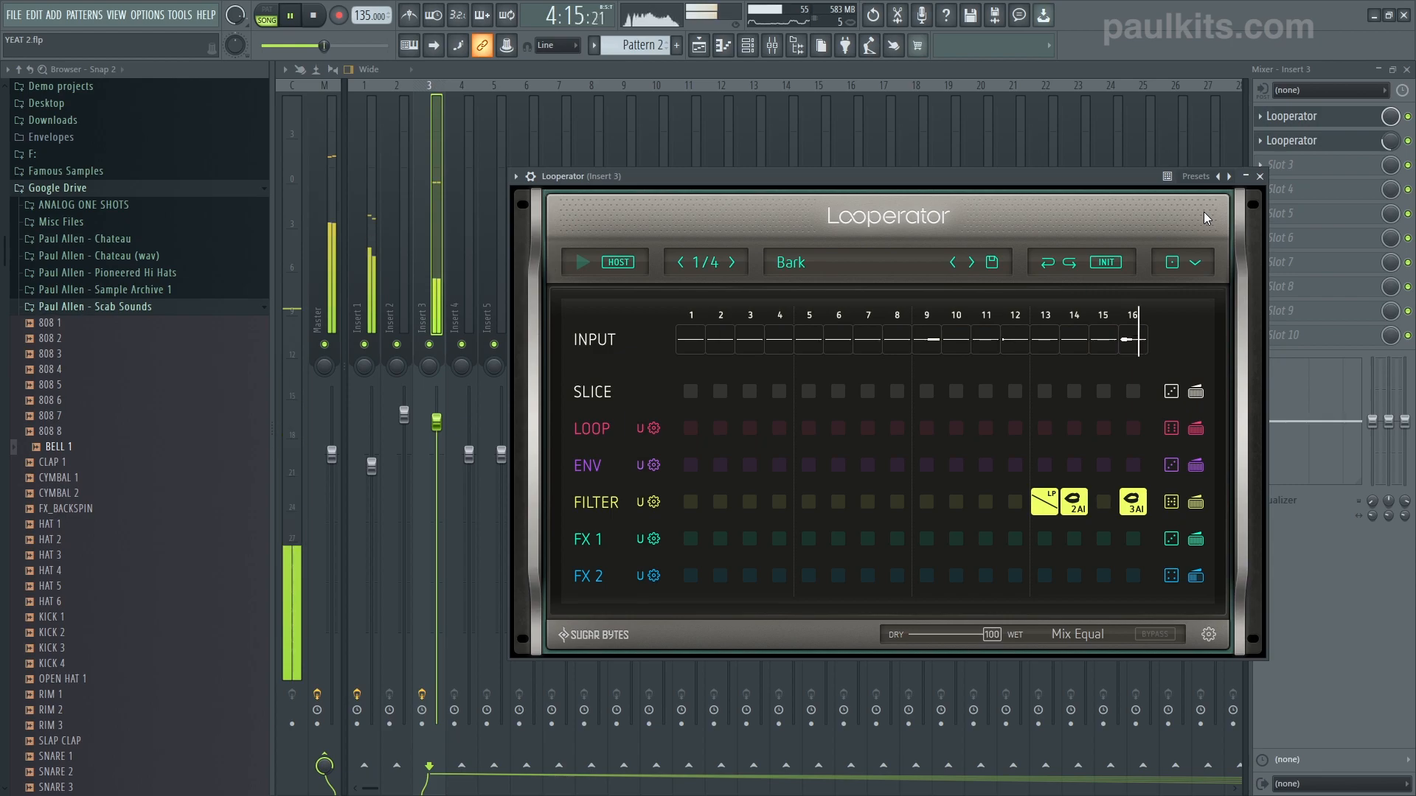
{"action": "key", "text": "space"}
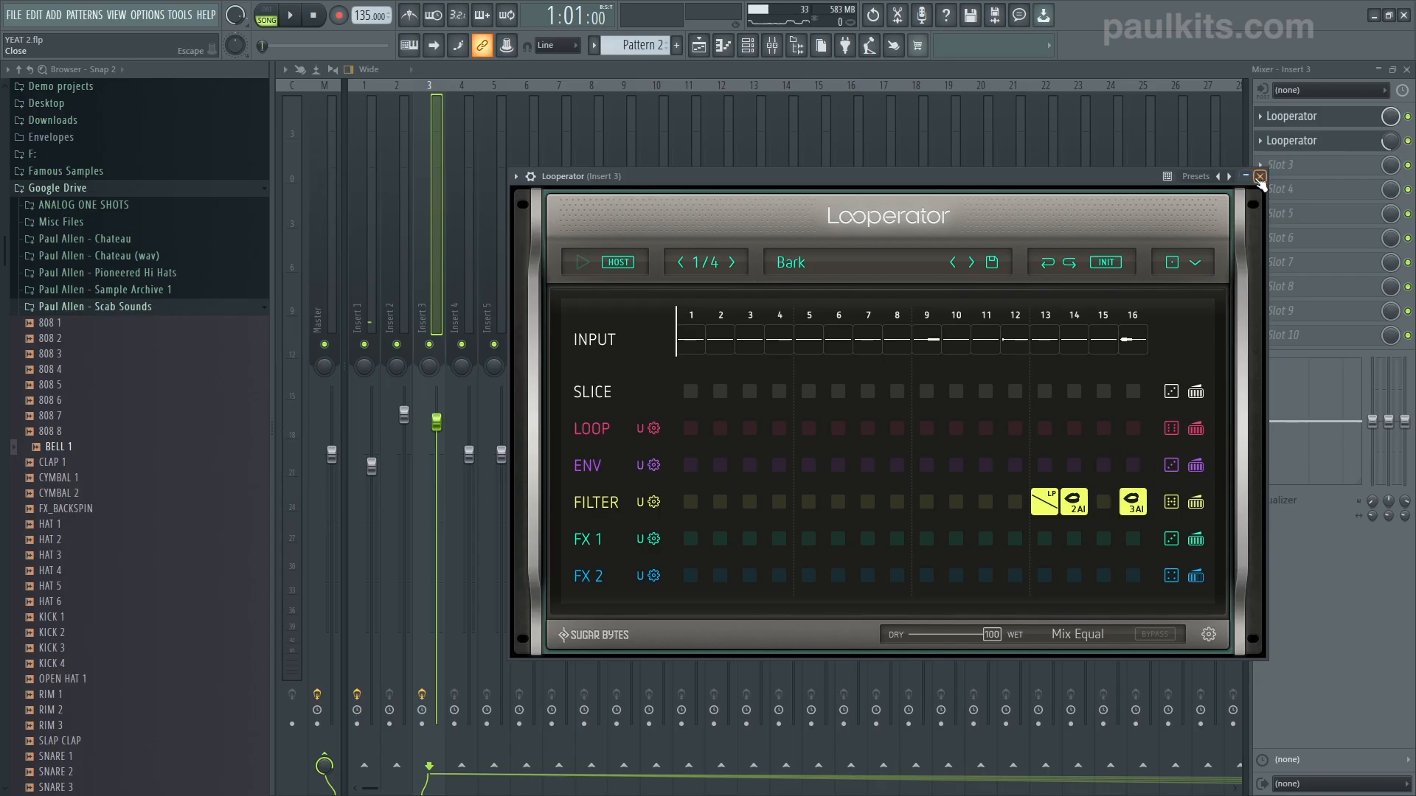
{"action": "left_click", "coordinate": [1259, 177]}
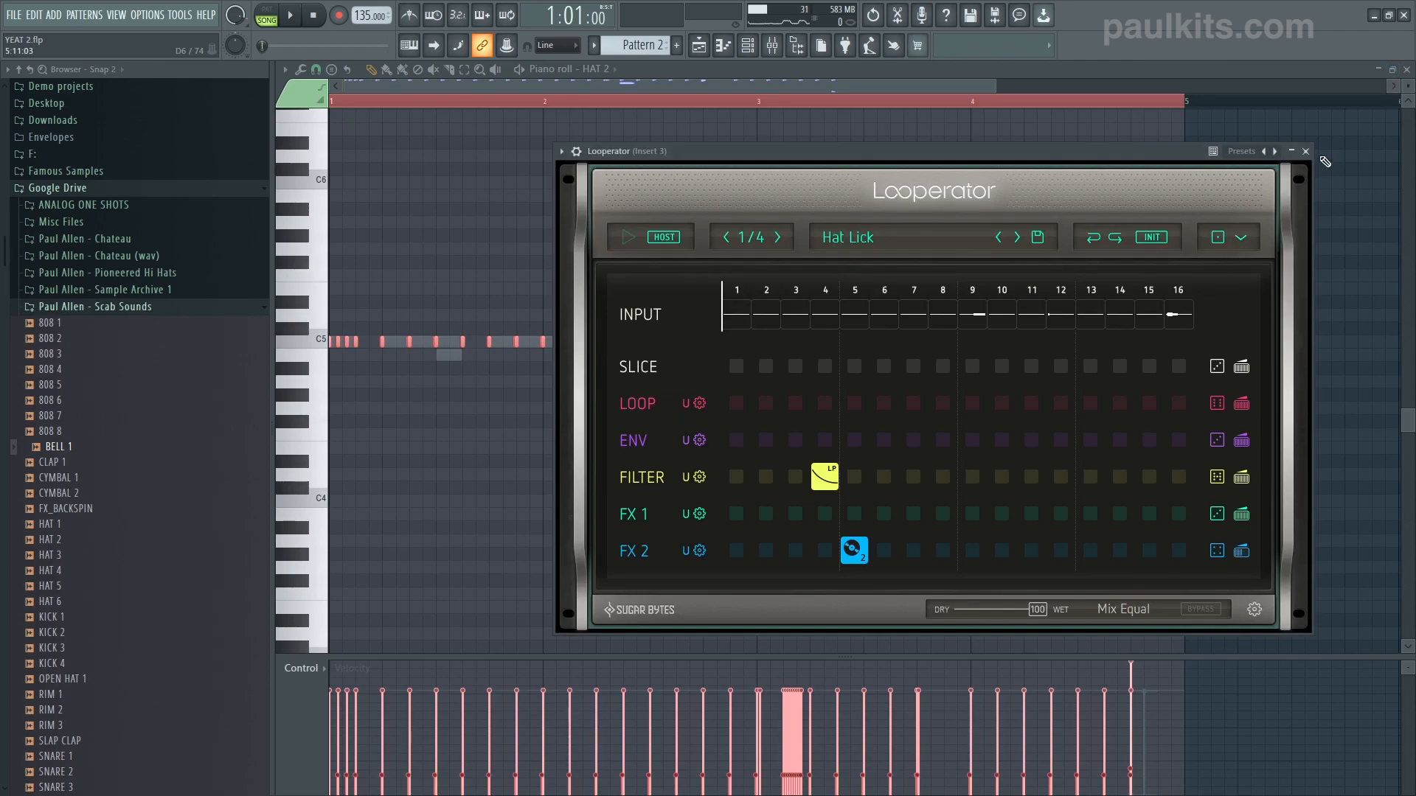
{"action": "left_click", "coordinate": [1306, 151]}
{"action": "left_click", "coordinate": [1406, 70]}
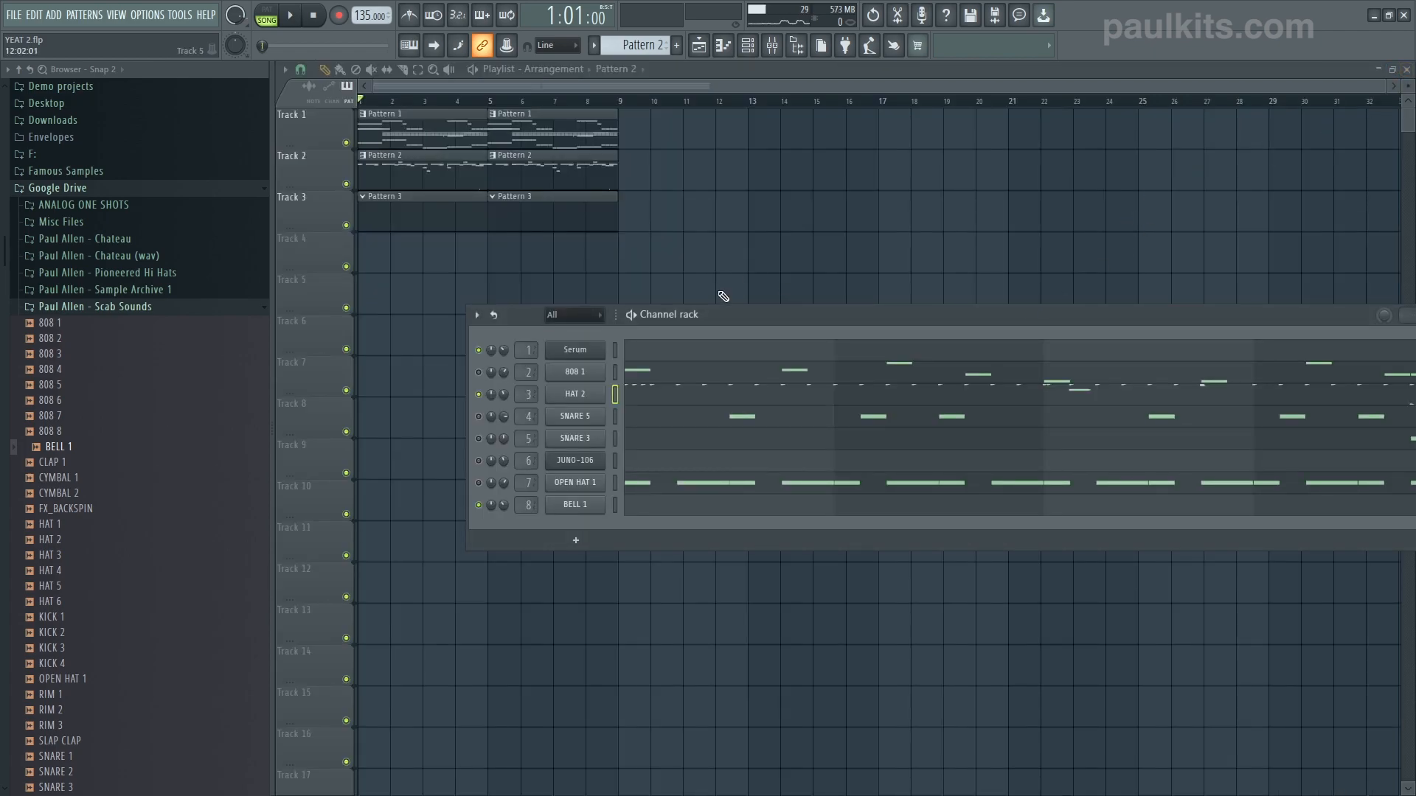